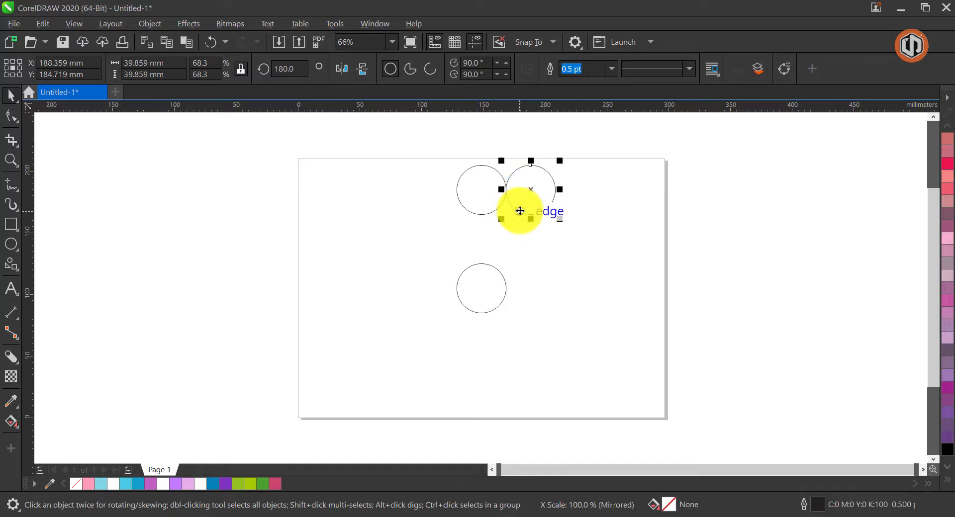
Copy the upper pair of circles directly below itself to form a touching two-by-two block.
left_click(490, 178, "shift")
left_click_drag(499, 197, 518, 220)
right_click(517, 220)
left_click(445, 152)
Group the four touching circles and centre the group on the remaining single circle.
left_click_drag(436, 144, 480, 196)
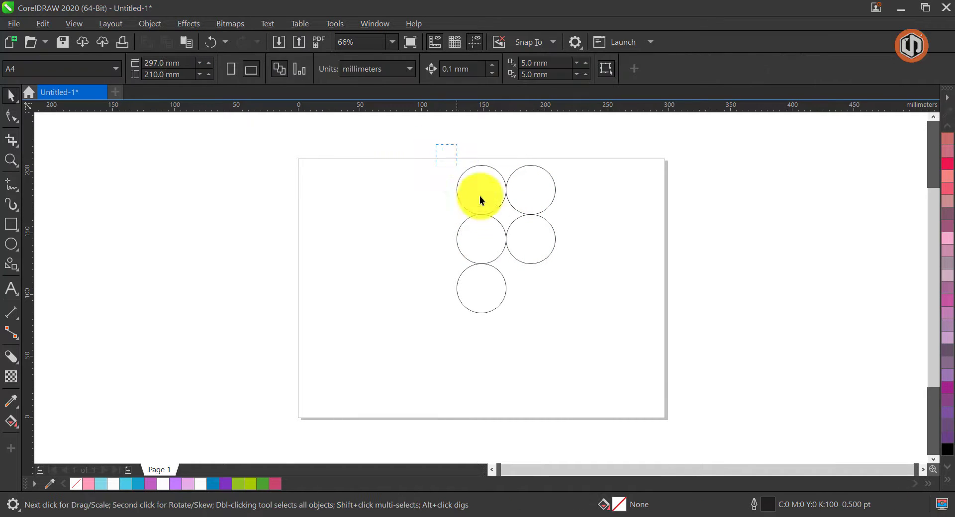
left_click_drag(575, 250, 575, 250)
right_click(539, 193)
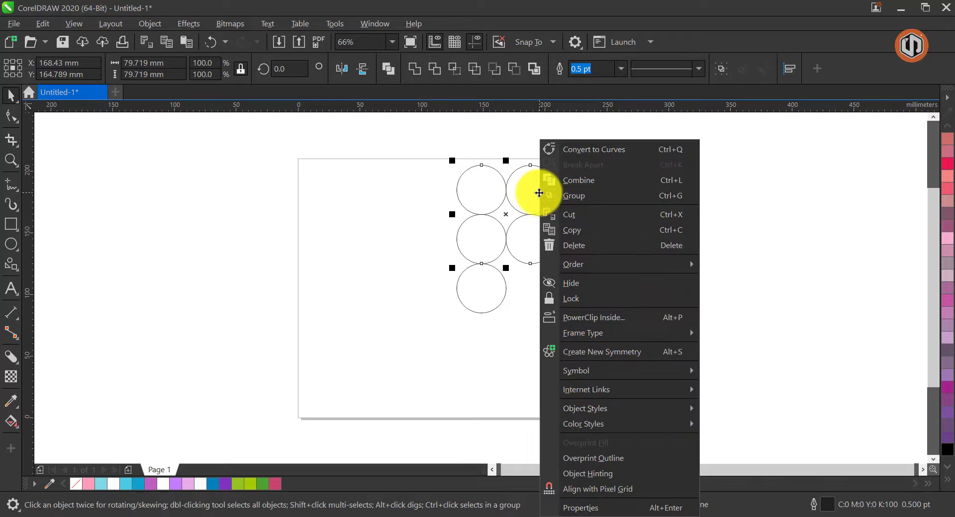
left_click(568, 195)
left_click(496, 279, "shift")
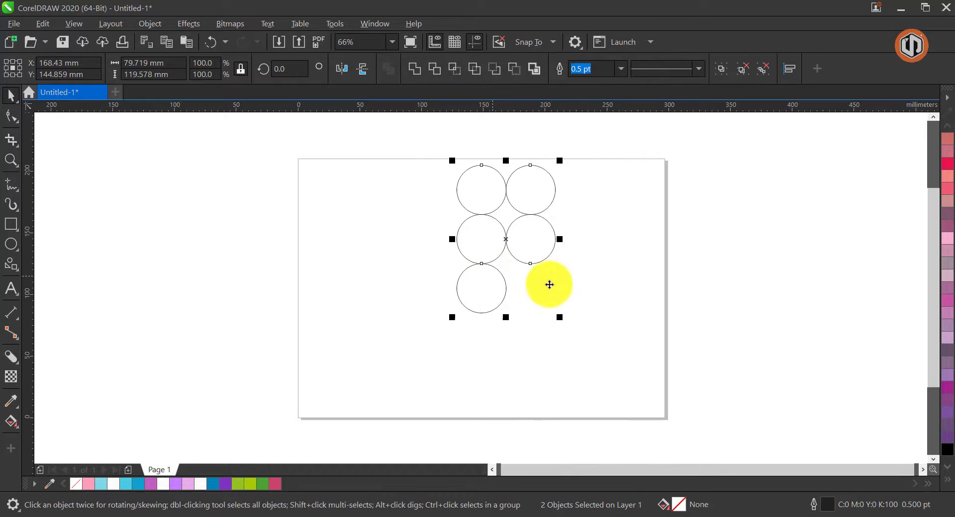
key("e")
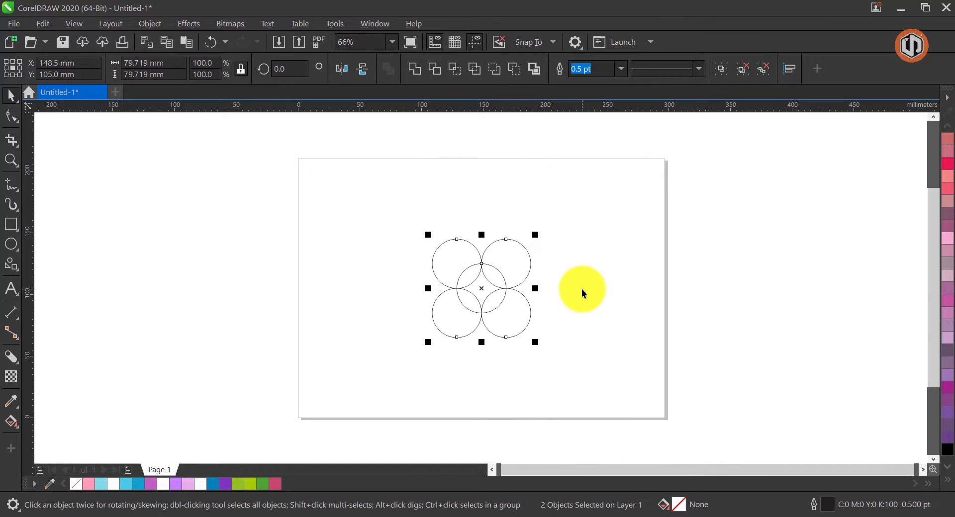
Smart Fill the four petal-shaped overlaps between the centre circle and the outer circles with blue and a 0.5 pt outline.
scroll(580, 288, "up", 3)
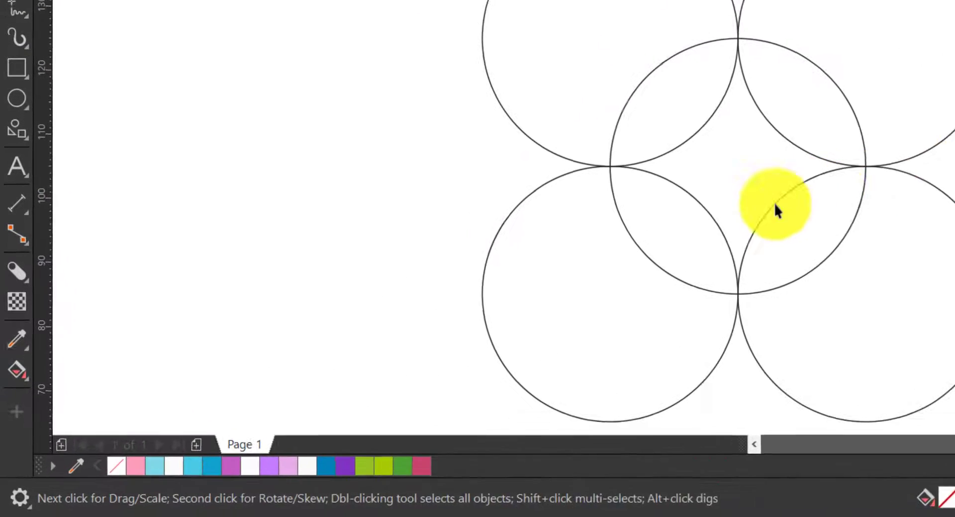
left_click(19, 372)
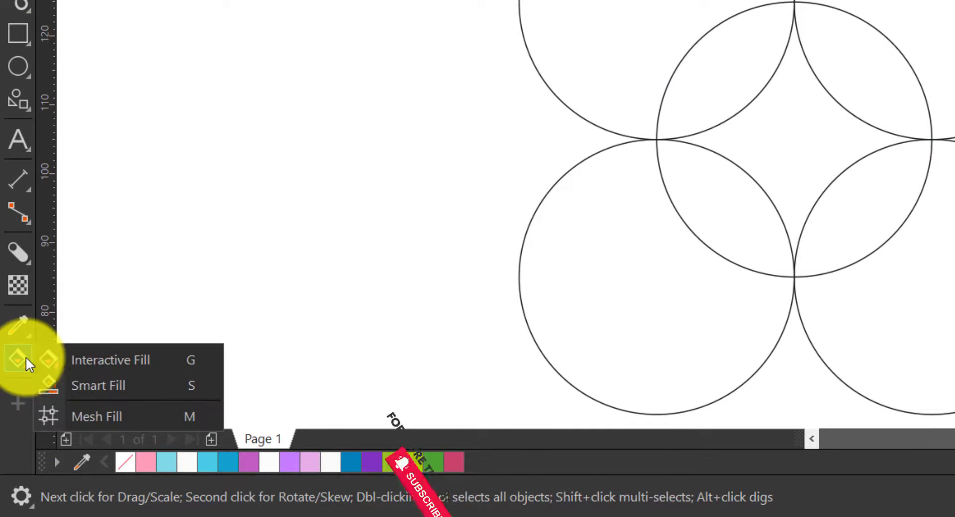
left_click(91, 386)
left_click(764, 72)
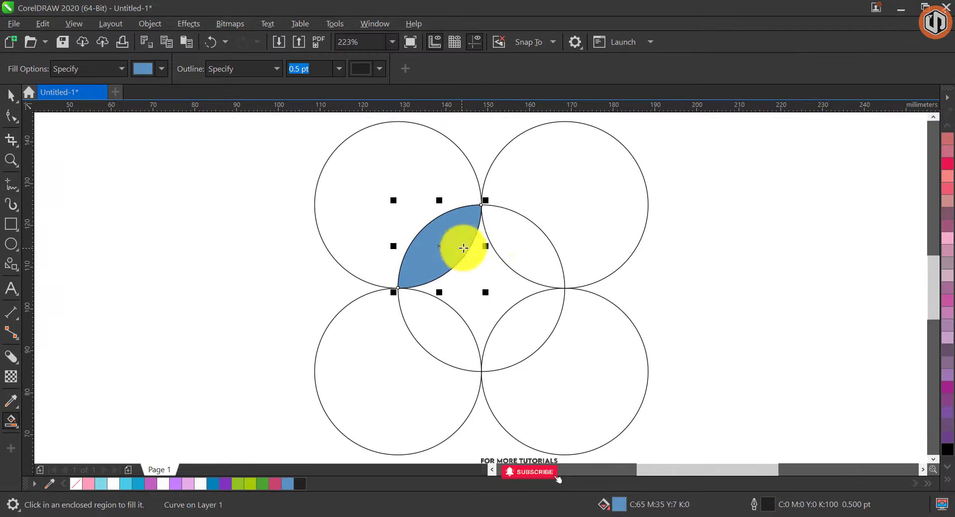
left_click(507, 237)
left_click(514, 320)
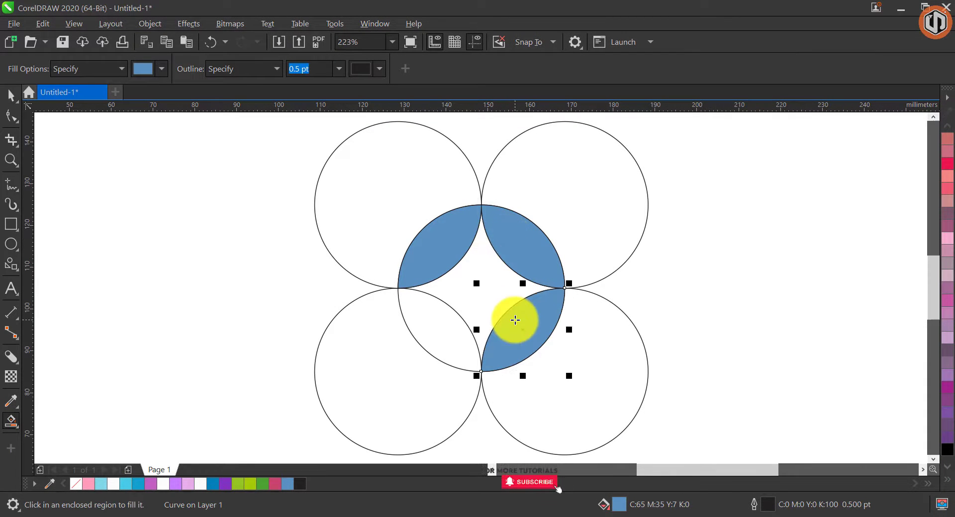
left_click(450, 326)
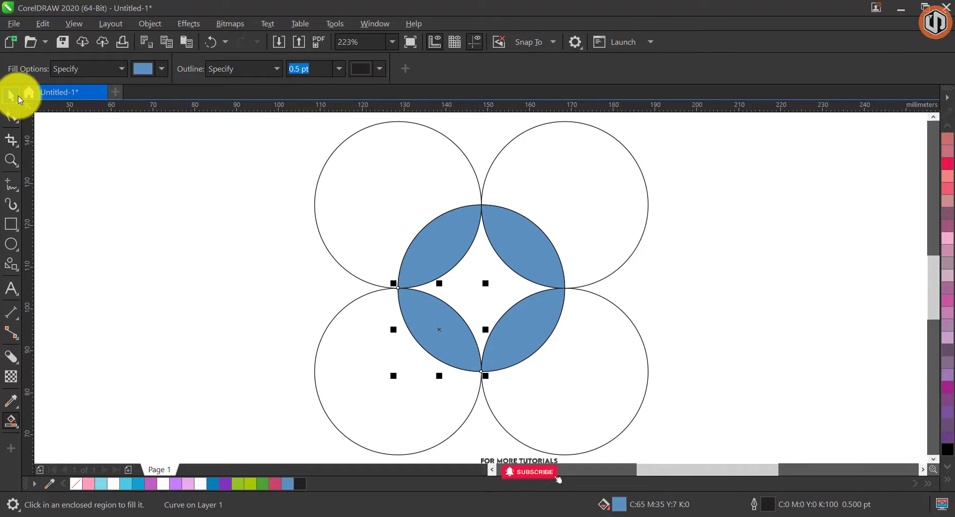
Delete the group of four outer circles, keeping the centre circle with its blue petals.
left_click(10, 95)
left_click(415, 177)
key("Delete")
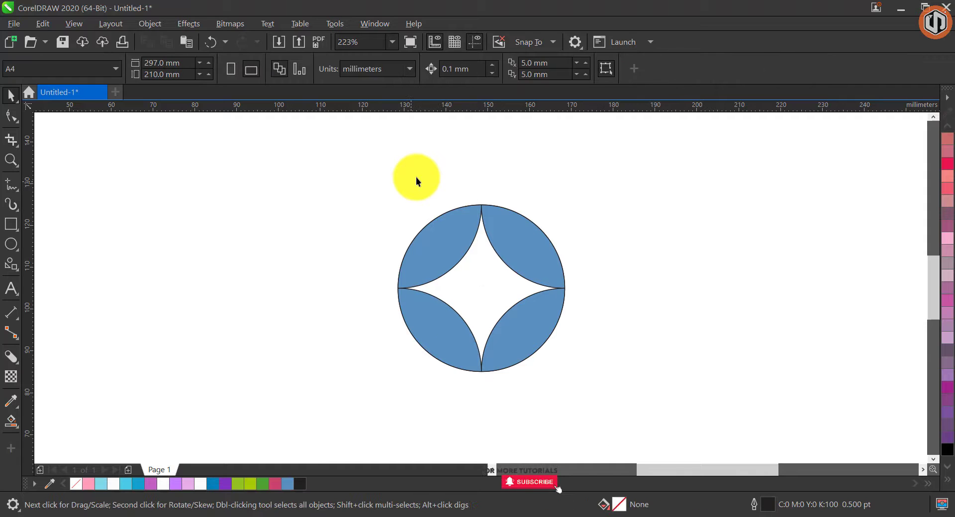
Rotate a copy of the upper-left blue petal outward about 12 degrees around its lower-left tip.
left_click(438, 246)
key("z")
left_click_drag(320, 156, 614, 319)
left_click(460, 271)
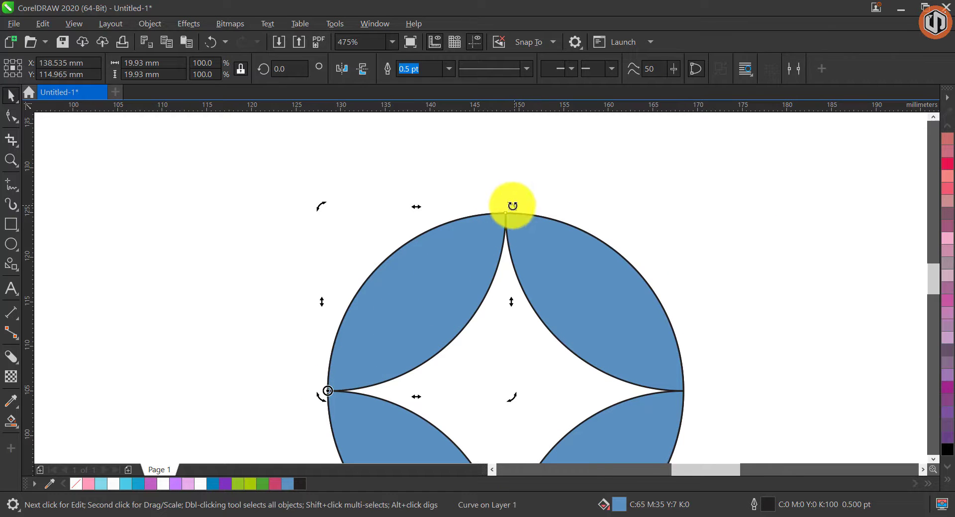
left_click_drag(512, 206, 492, 143)
left_click(546, 168)
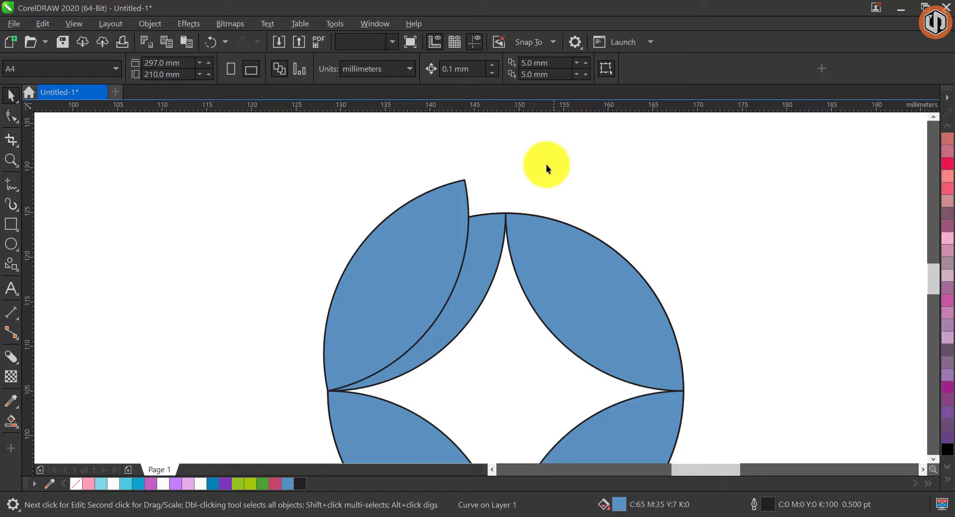
Remove the fill from the rotated petal copy, leaving only its outline.
left_click(463, 192)
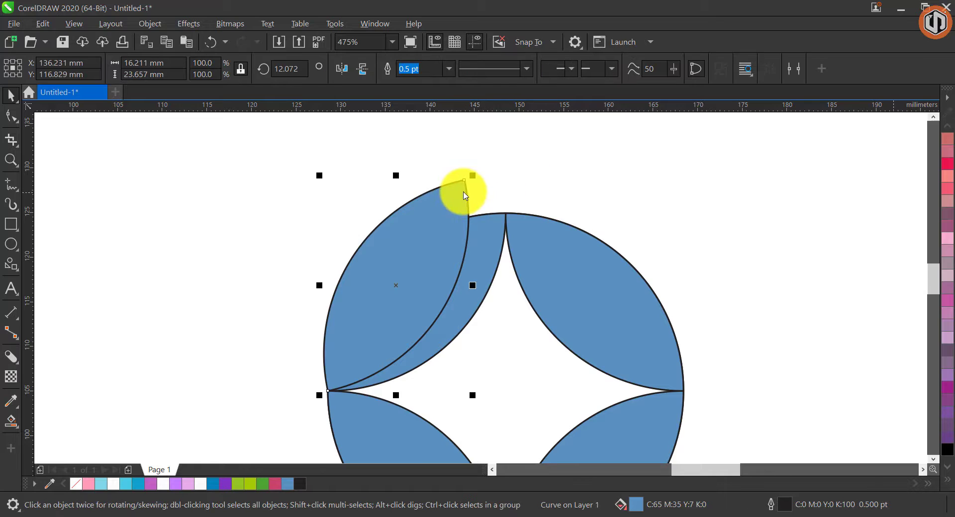
left_click(949, 479)
left_click(896, 127)
left_click(761, 196)
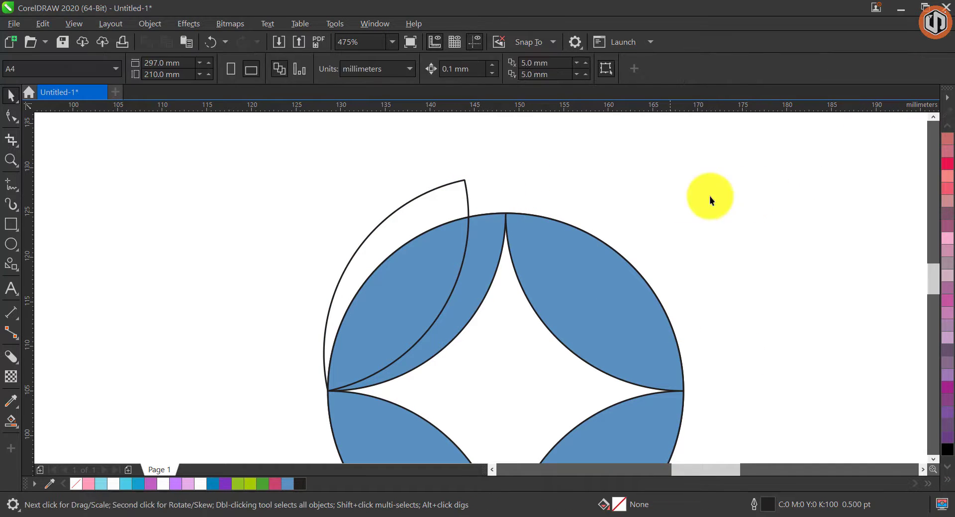
Rotate a copy of the unfilled petal around its upper tip to meet the circle's top, and Smart Fill the small enclosed wedge blue.
left_click(453, 203)
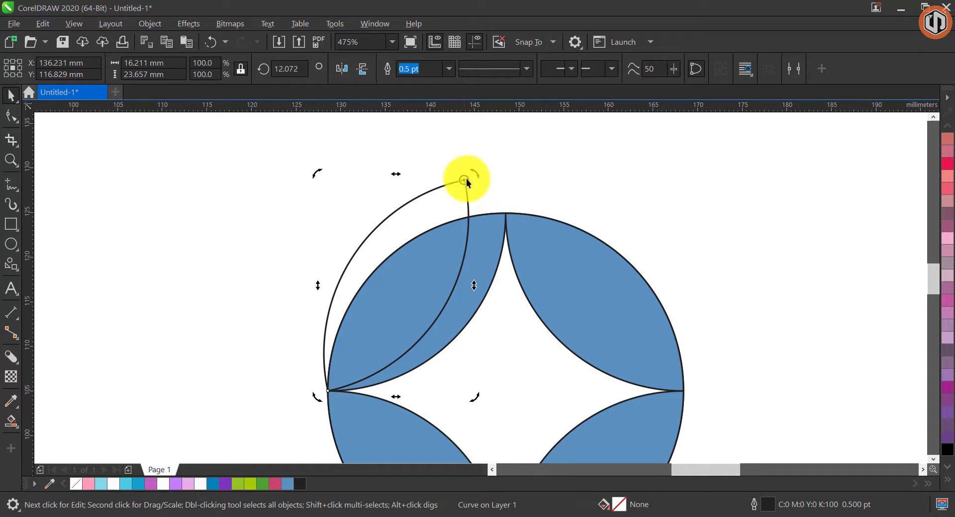
left_click_drag(316, 397, 523, 437)
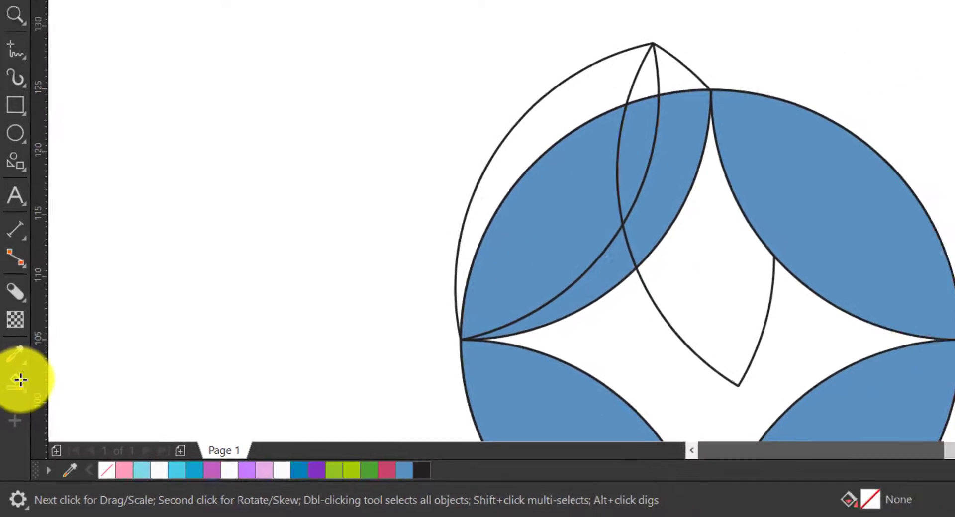
left_click(20, 380)
left_click(683, 81)
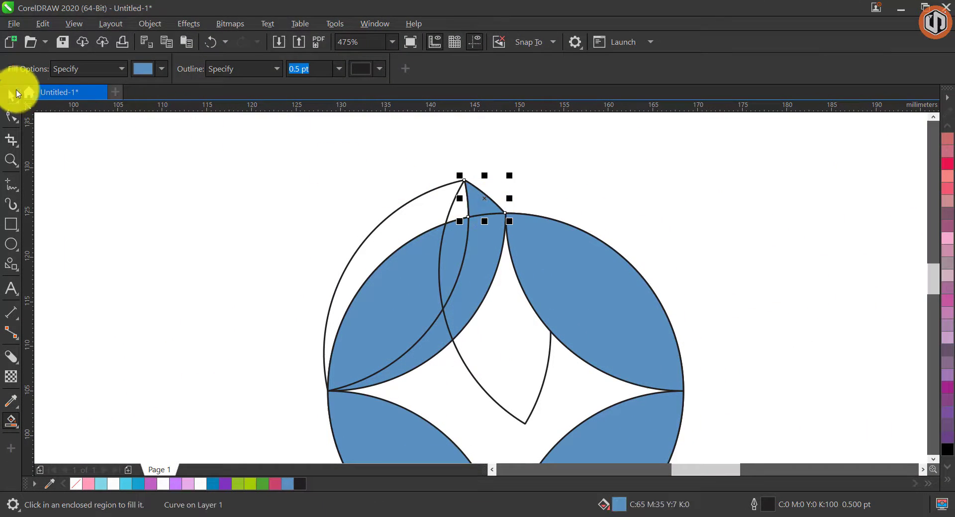
Delete the second rotated petal outline used to close off the small wedge.
left_click(17, 94)
left_click(511, 342)
key("Delete")
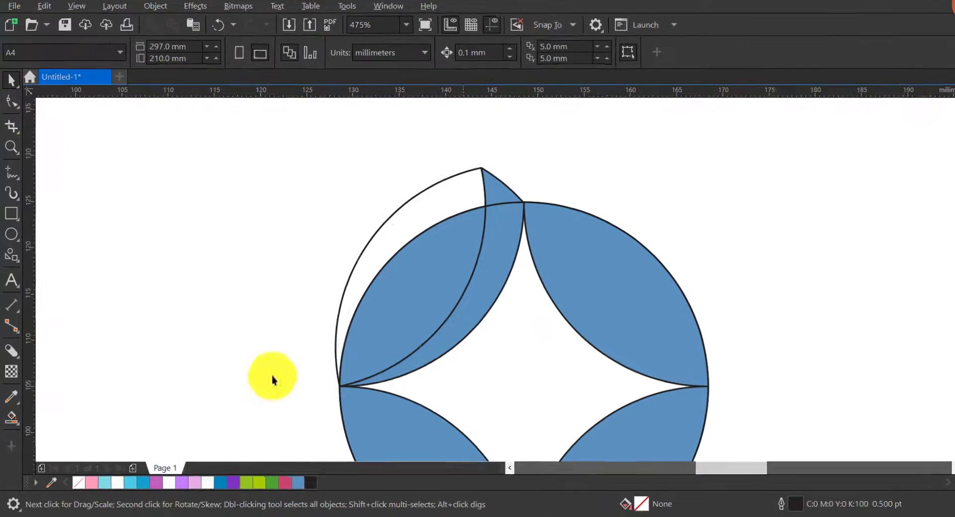
Smart Fill the crescent along the inner edge of the upper-left petal and weld it to the small wedge above.
left_click(12, 418)
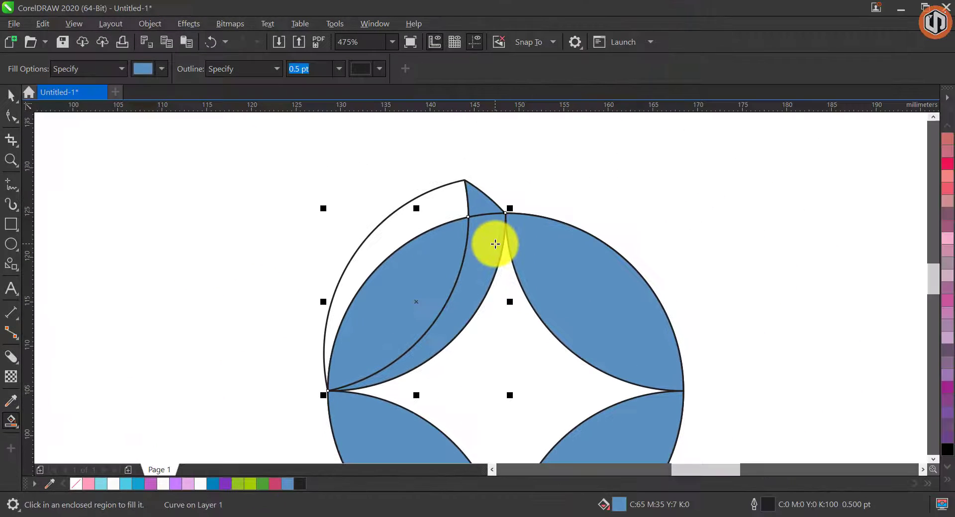
key("space")
left_click(479, 201, "shift")
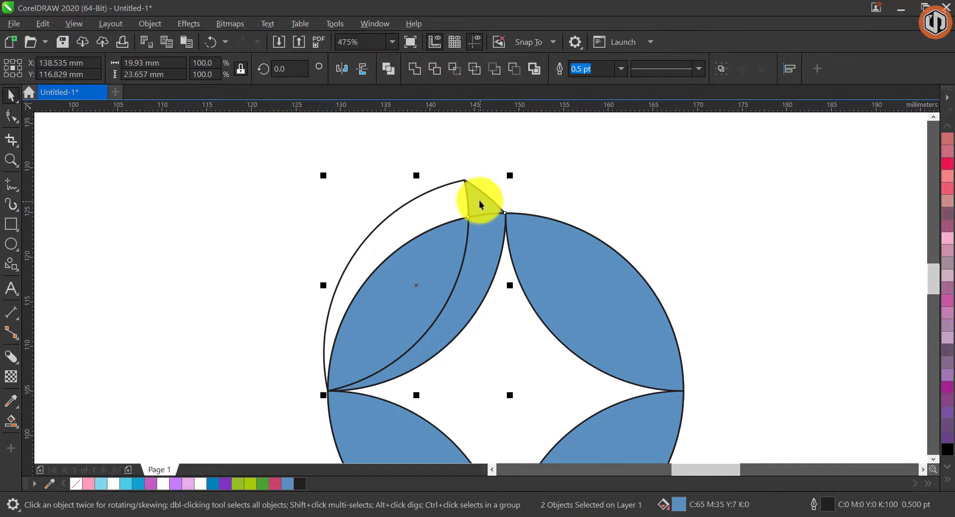
left_click(414, 69)
left_click(556, 171)
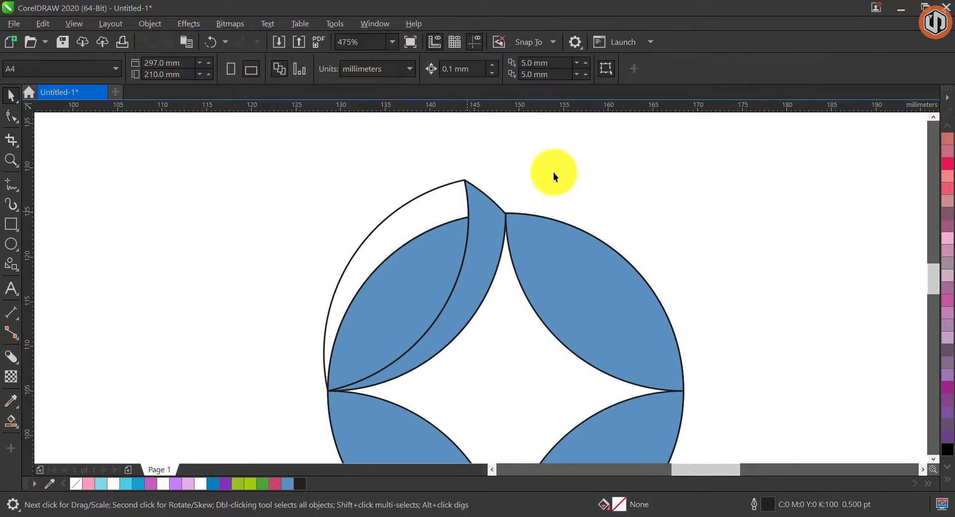
Move the unfilled petal clear of the artwork, and undo trial moves of the welded crescent and the blue petal behind it.
left_click_drag(458, 206, 262, 178)
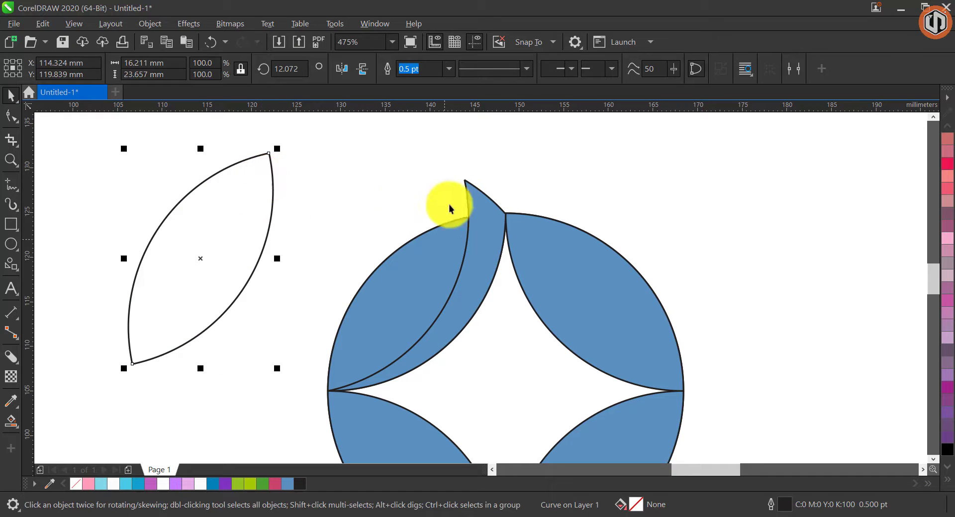
left_click_drag(490, 212, 626, 156)
key("ctrl+z")
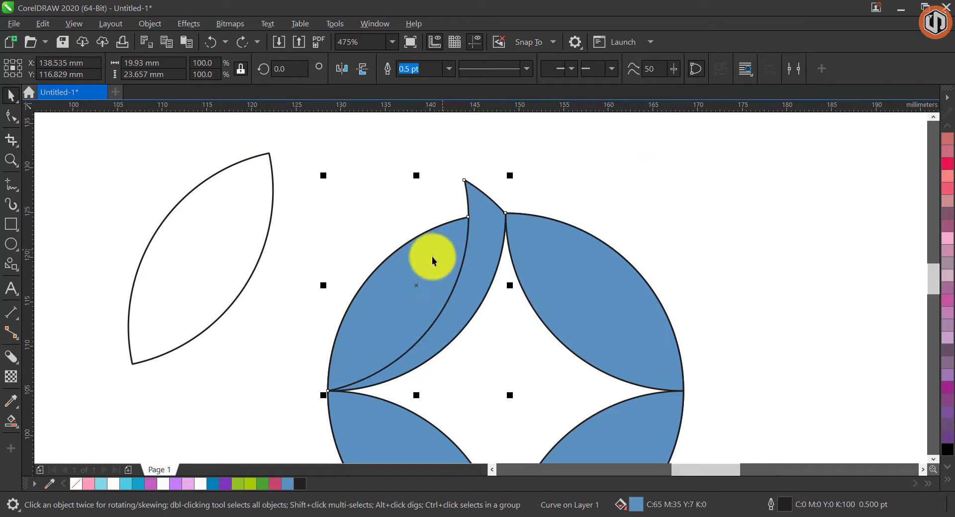
left_click_drag(433, 260, 372, 166)
key("ctrl+z")
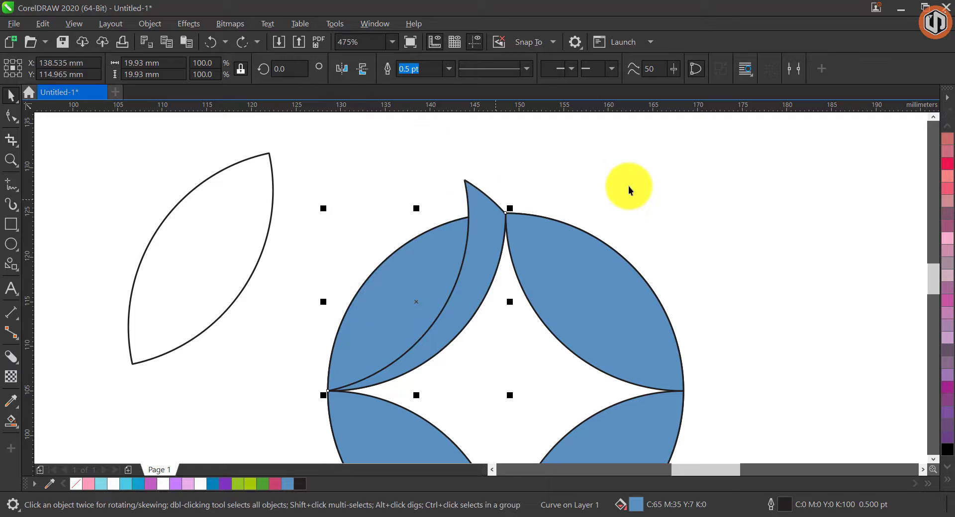
left_click(628, 186)
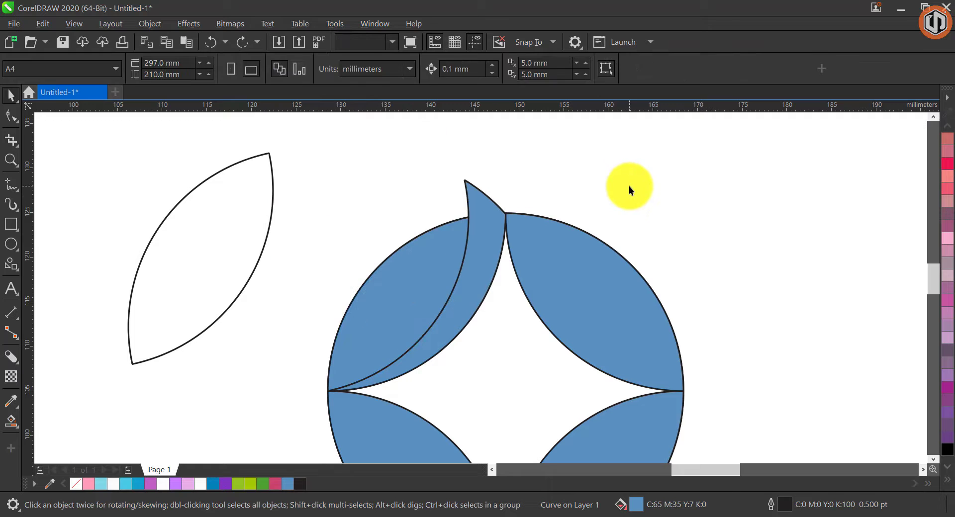
Move the unfilled petal back over the upper-left blue petal, offset outward so its inner curve passes through the petal's lower-left tip.
left_click(185, 235)
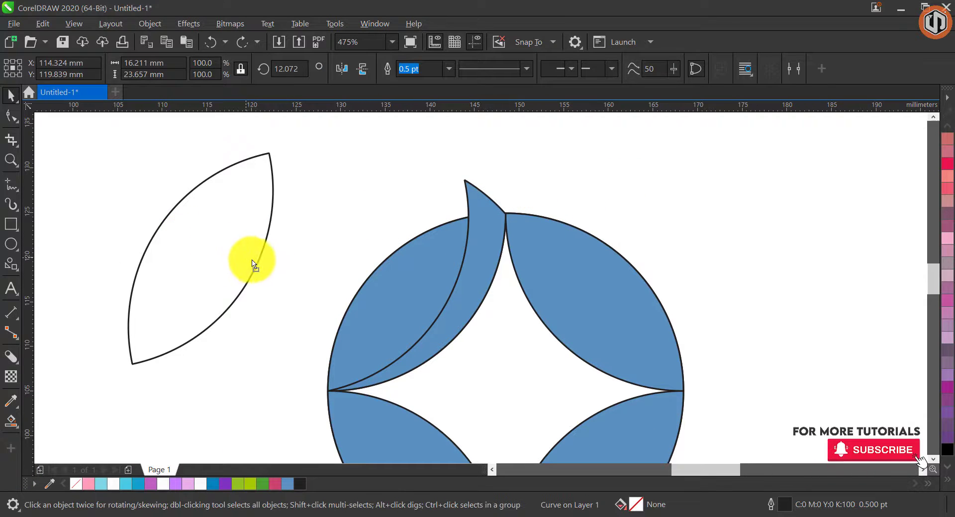
left_click_drag(252, 264, 403, 298)
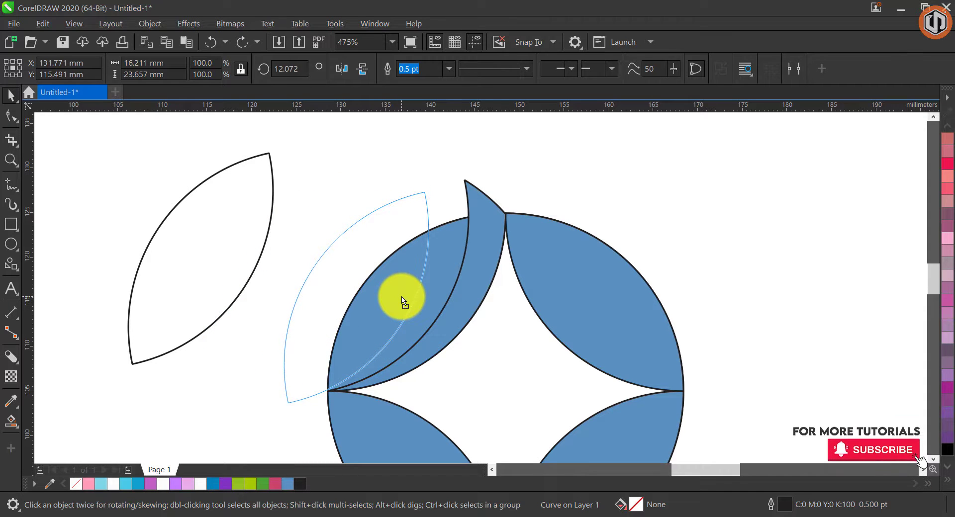
left_click_drag(403, 297, 403, 299)
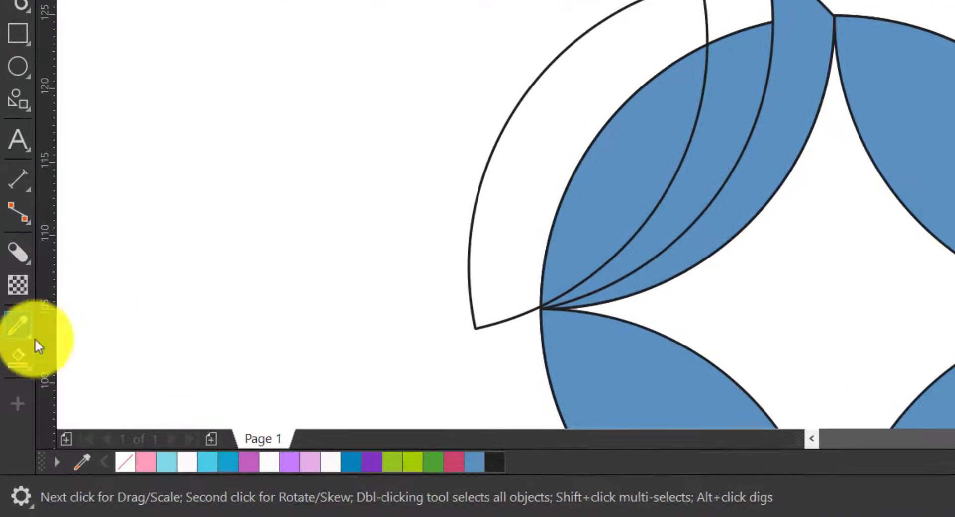
Smart Fill the band between the unfilled petal and the welded crescent blue, and delete the unfilled petal.
left_click(15, 351)
left_click(79, 377)
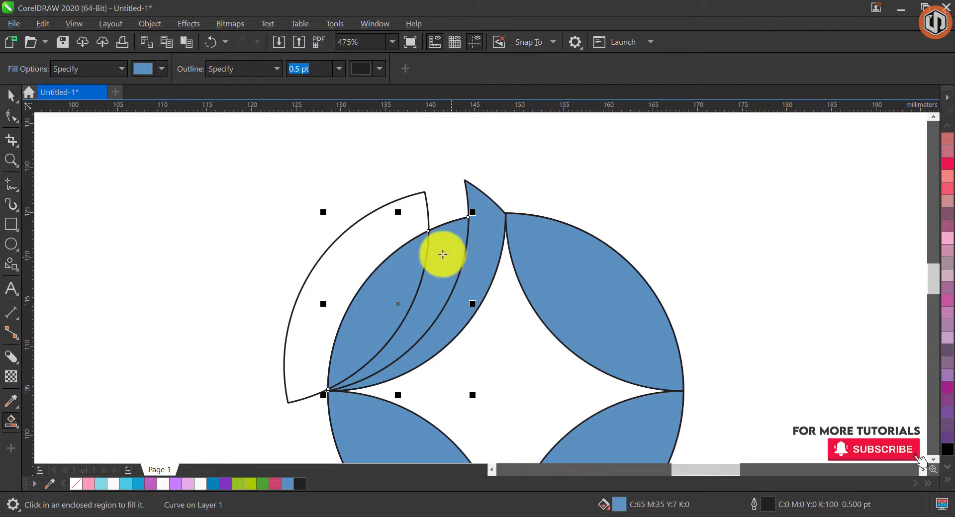
left_click(12, 95)
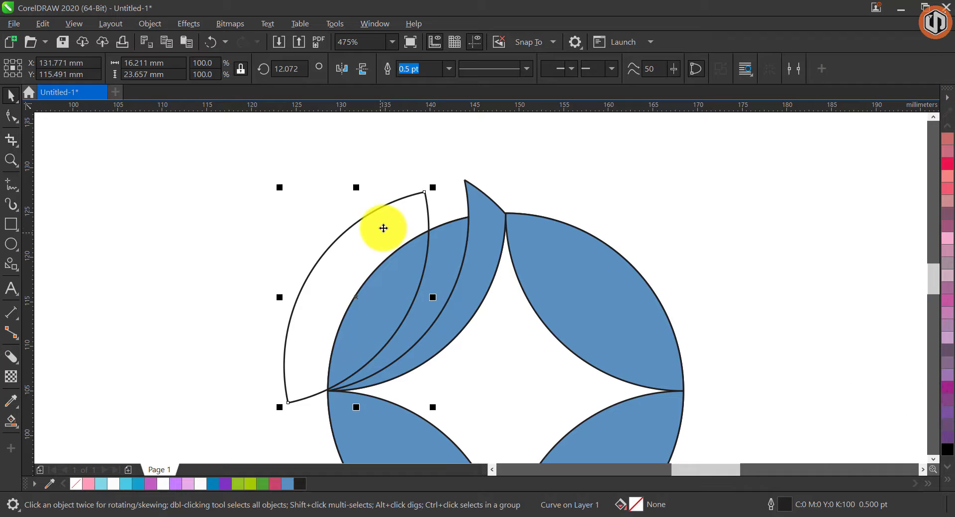
key("Delete")
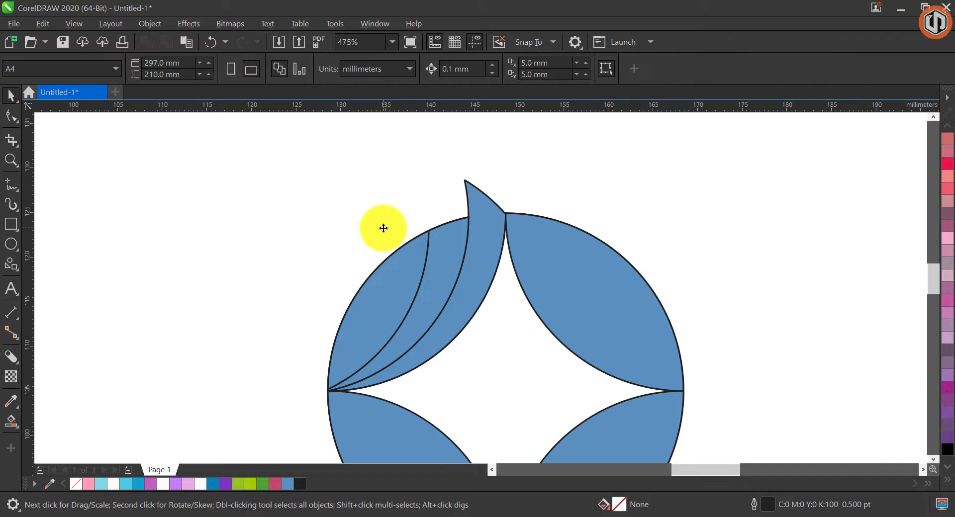
Apply a fountain fill along the welded crescent from its upper end to its lower-left tip, with purple #C67DFF as the start colour.
left_click(499, 219)
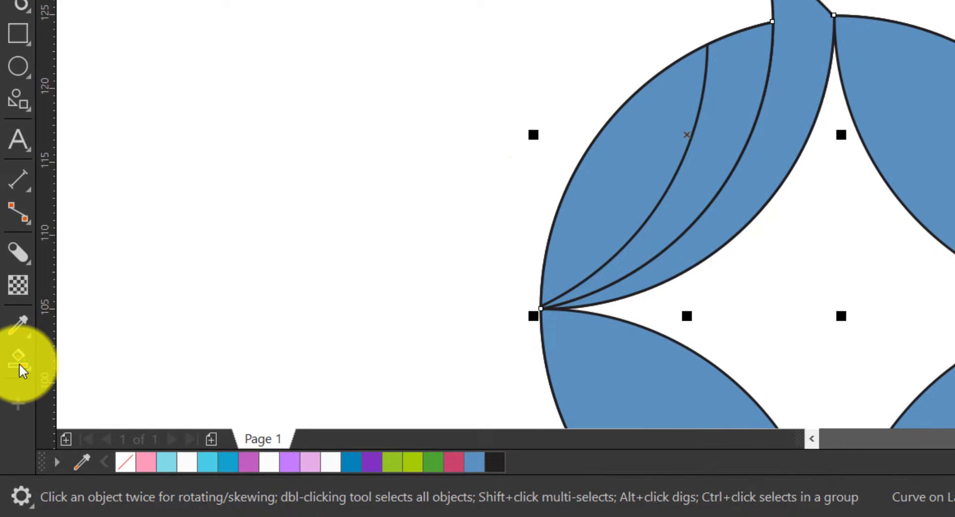
left_click(20, 370)
left_click(50, 367)
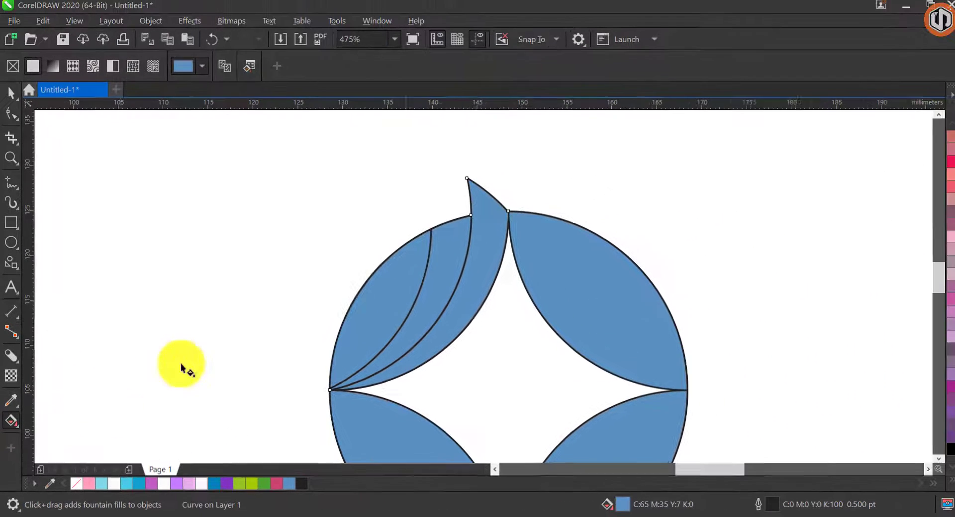
left_click_drag(435, 303, 337, 401)
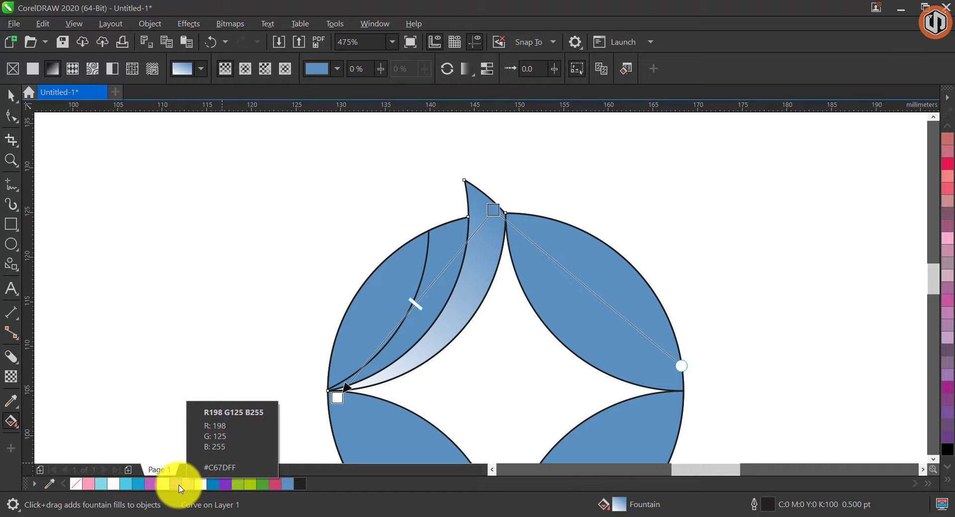
left_click(180, 489)
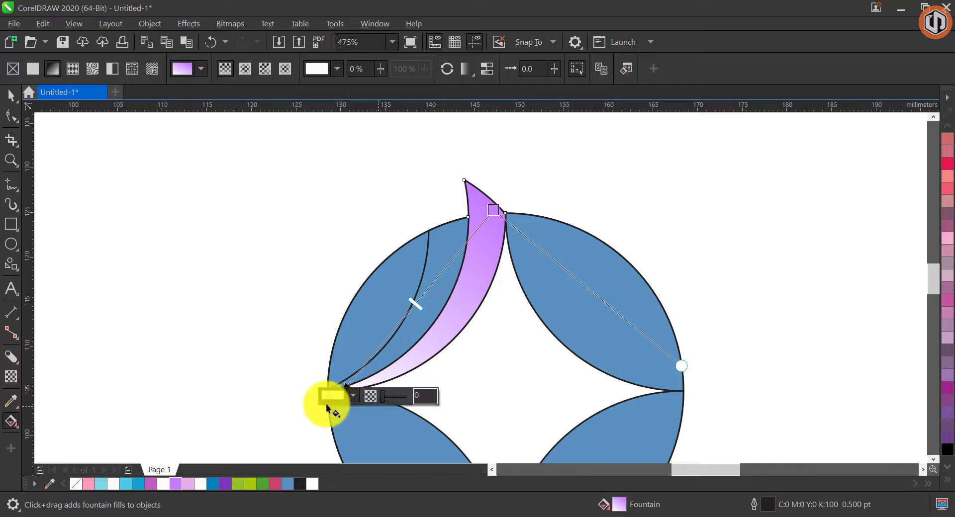
Set the end colour of the welded crescent's fountain fill to pink-lilac #E7AEE8 and remove the crescent's outline.
left_click(189, 486)
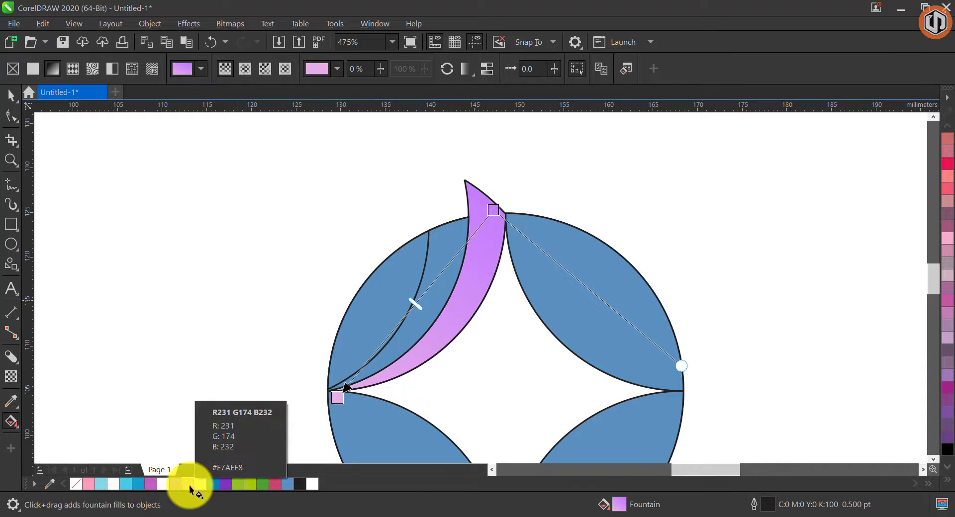
left_click(13, 97)
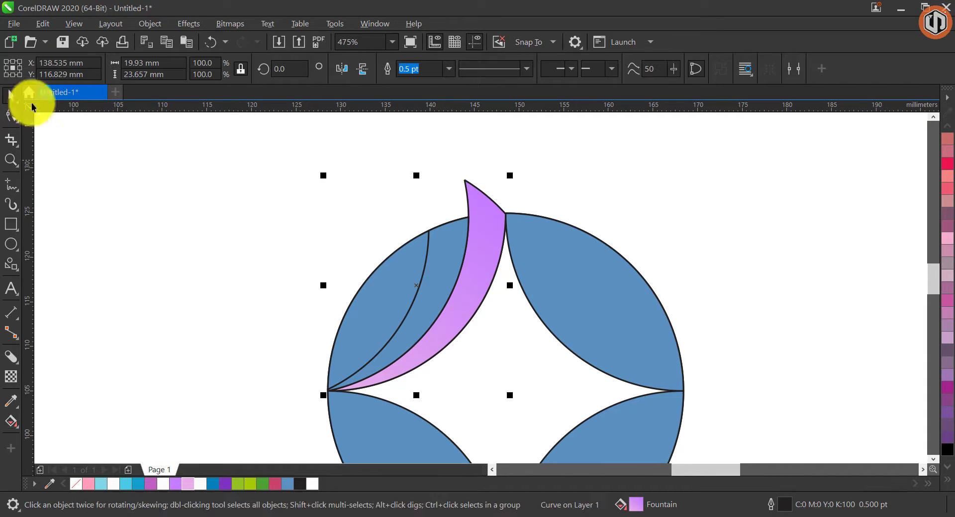
left_click(948, 478)
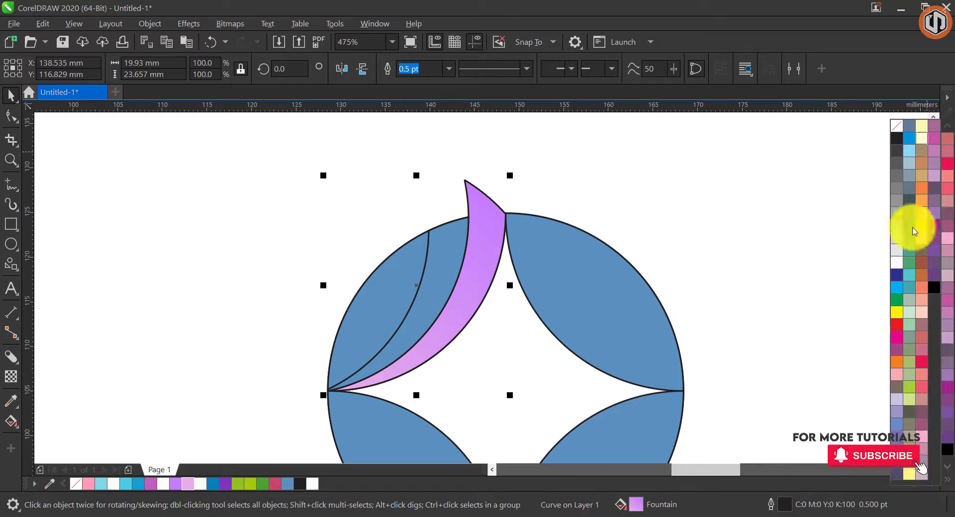
right_click(897, 123)
left_click(588, 193)
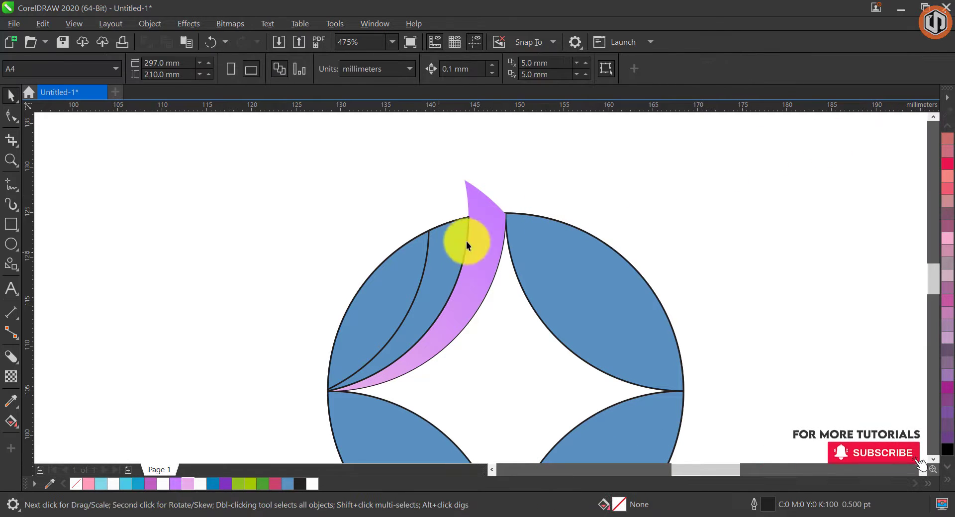
Apply a fountain fill to the middle band from magenta at its upper end to purple at the lower-left tip, and remove its outline.
left_click(439, 251)
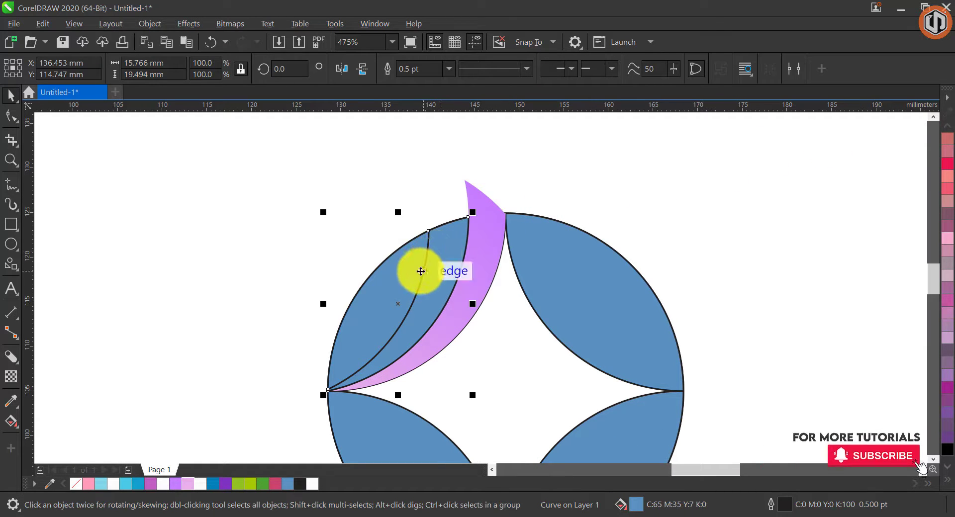
key("g")
left_click_drag(457, 230, 358, 389)
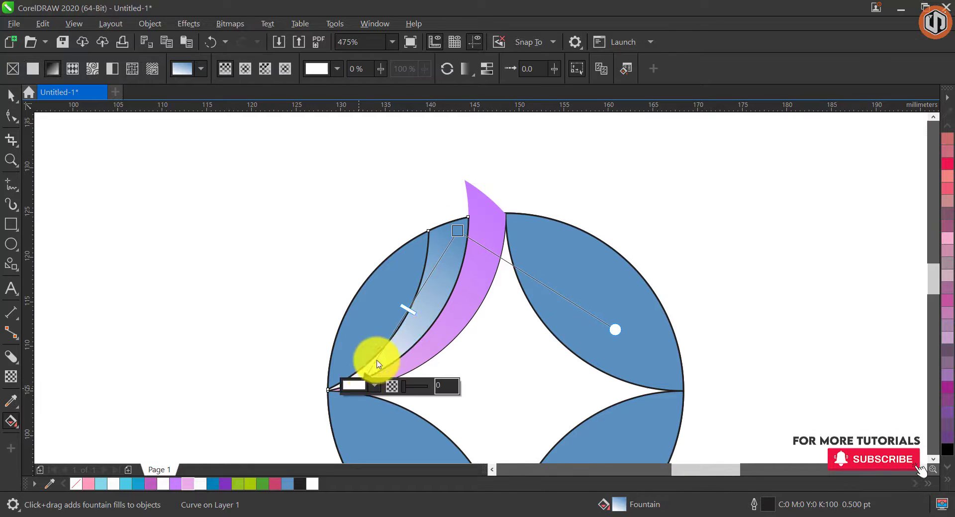
left_click(457, 230)
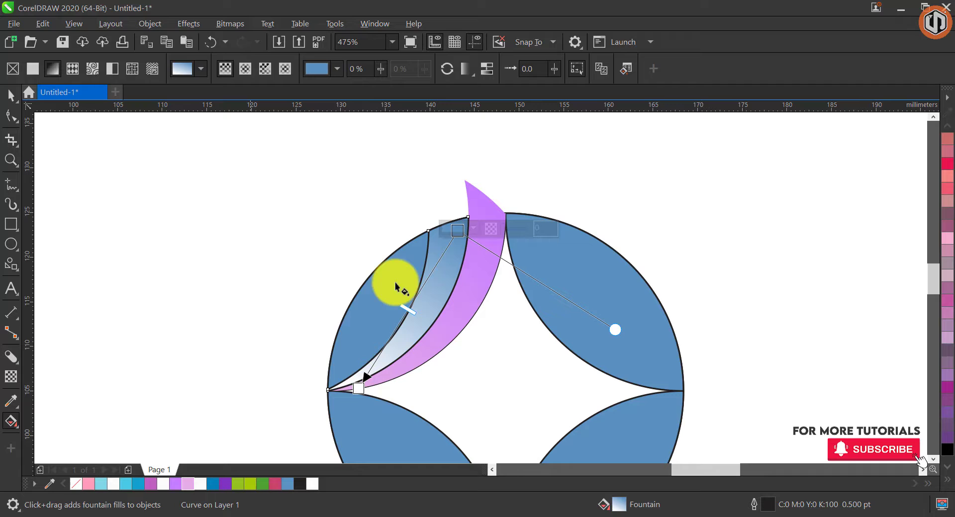
left_click(151, 485)
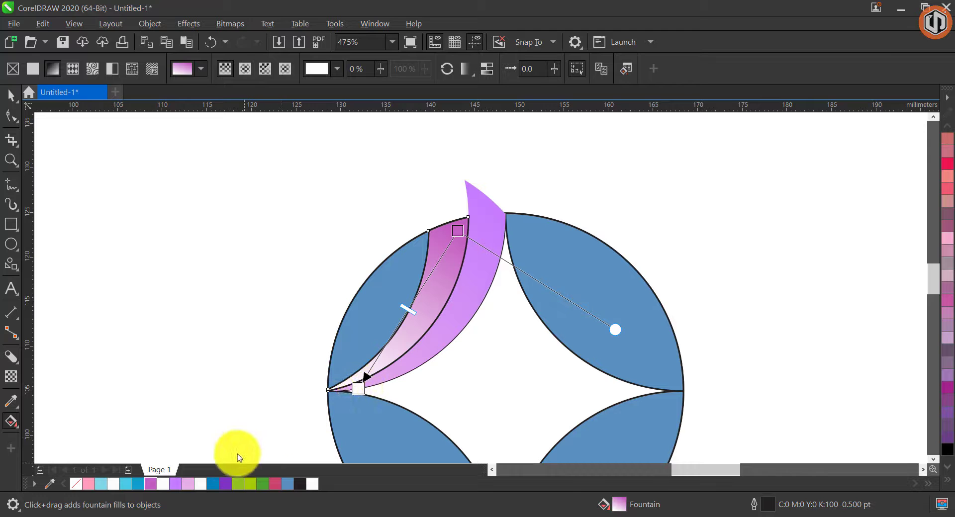
left_click(178, 485)
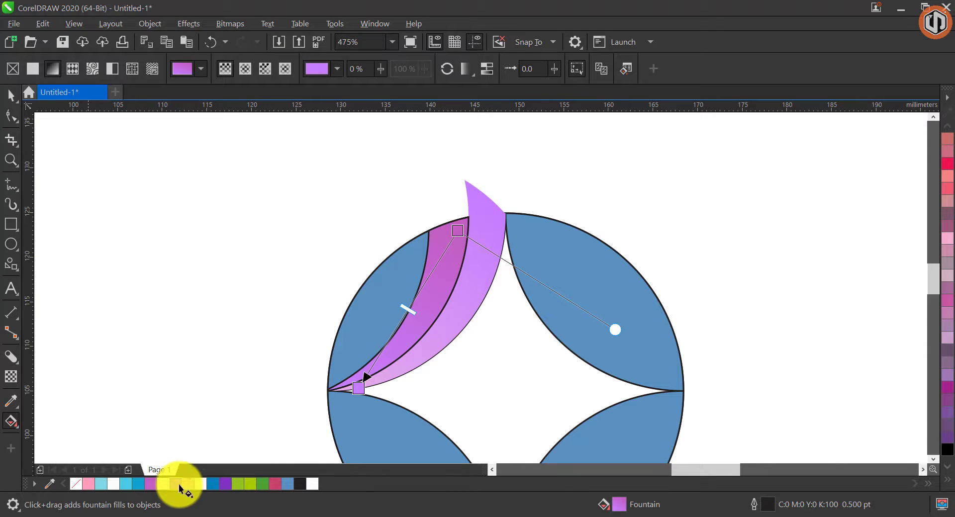
left_click(12, 98)
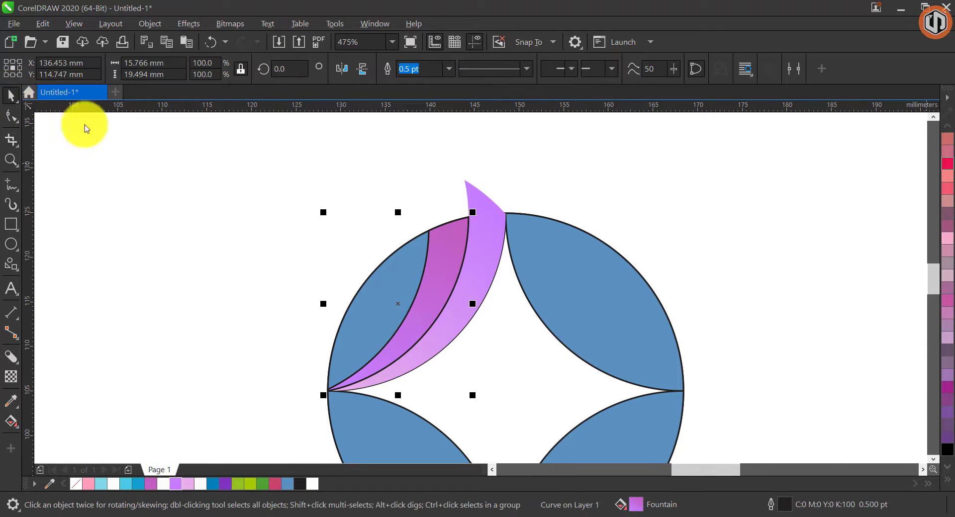
left_click(949, 480)
right_click(899, 121)
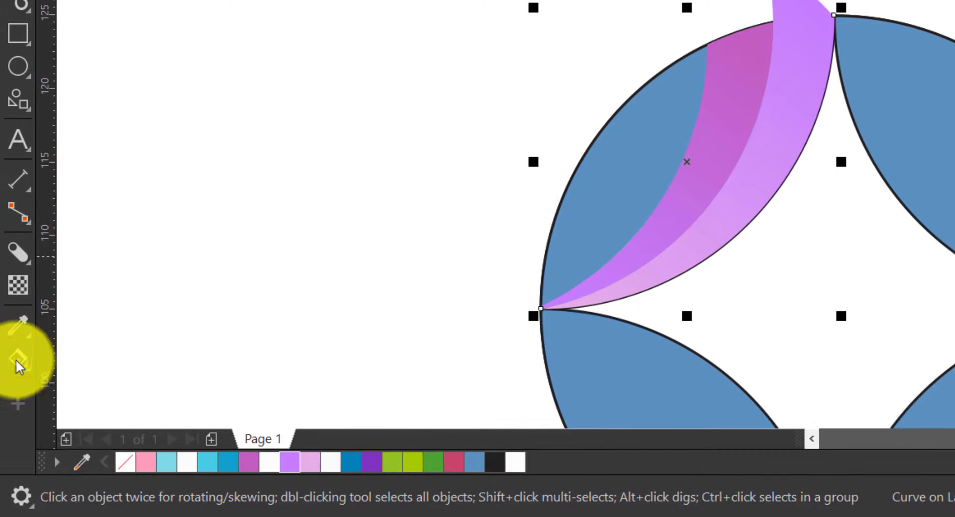
Smart Fill the outer section of the upper-left petal with blue to make it a separate object.
left_click(14, 359)
left_click(117, 387)
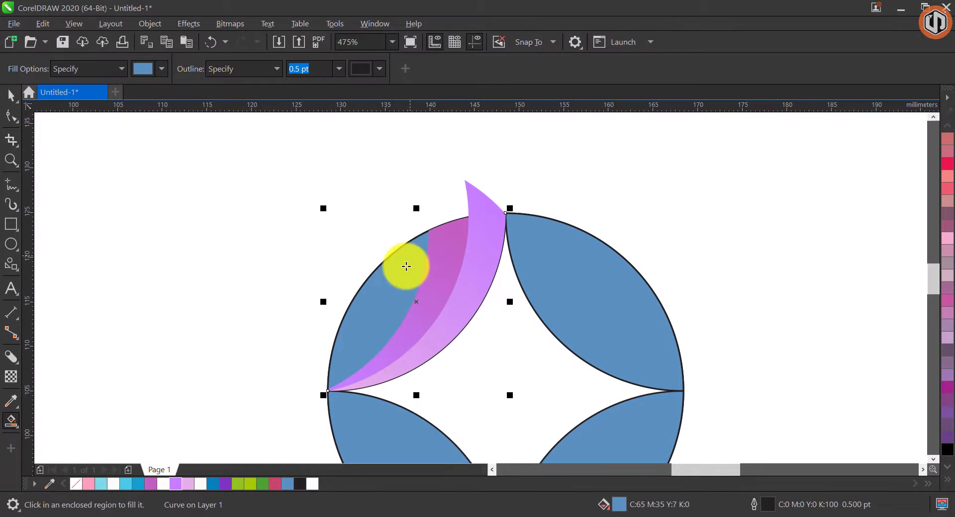
left_click(406, 266)
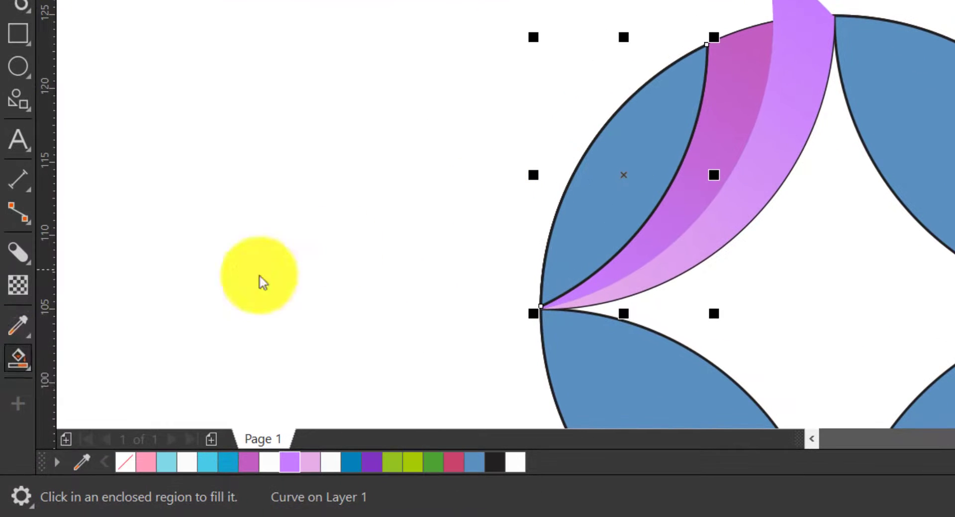
Apply a fountain fill to the outer section, from blue at its lower-left tip to white at its upper end.
left_click(17, 359)
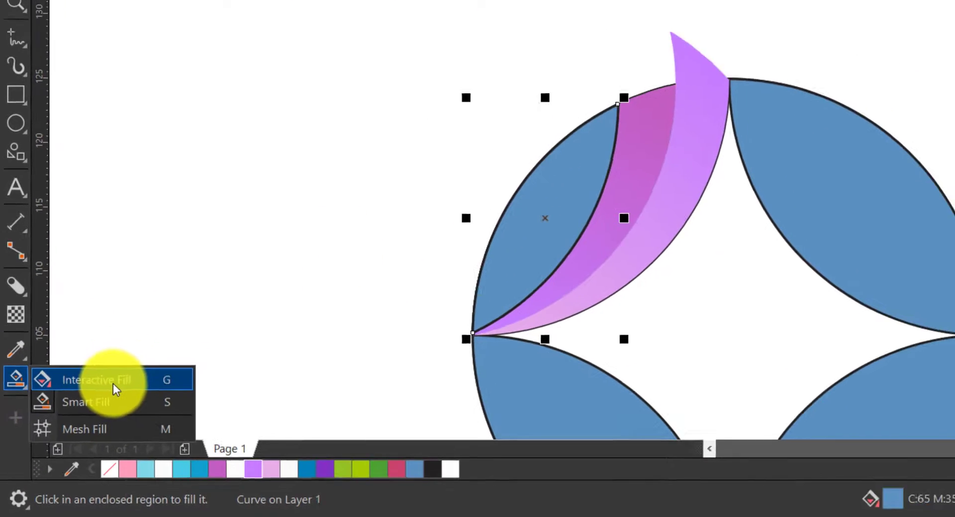
left_click(124, 371)
left_click_drag(556, 282, 652, 150)
left_click_drag(395, 293, 416, 252)
key("space")
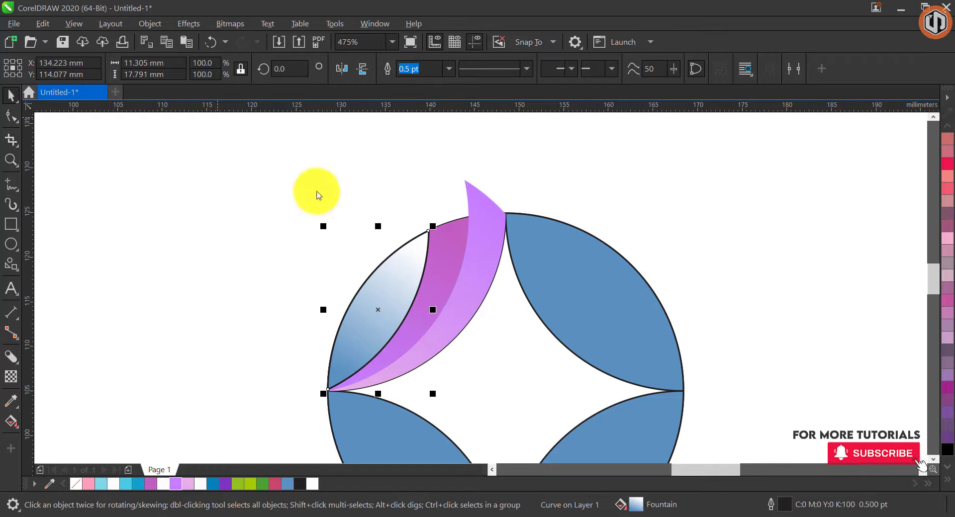
Copy the welded crescent's fill onto the outer section of the upper-left petal and remove the section's outline.
left_click(43, 23)
left_click(125, 127)
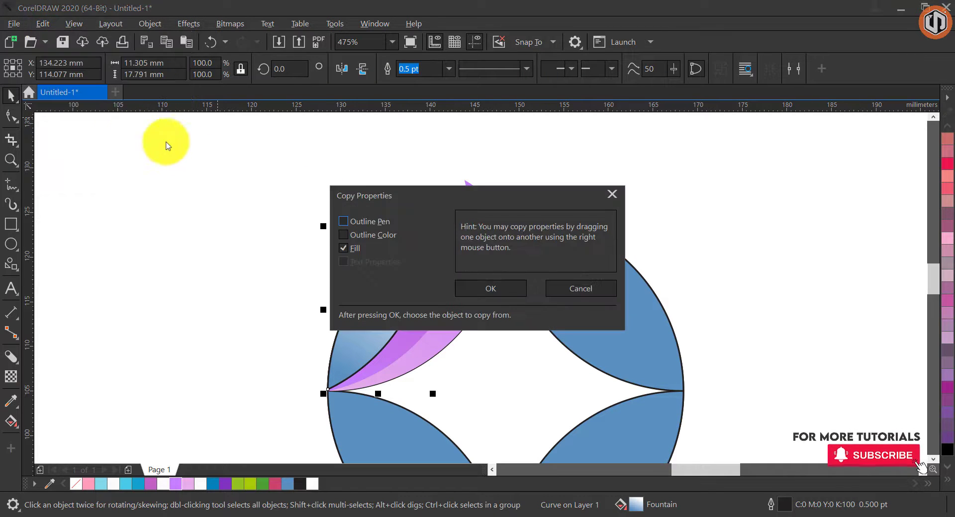
left_click(499, 295)
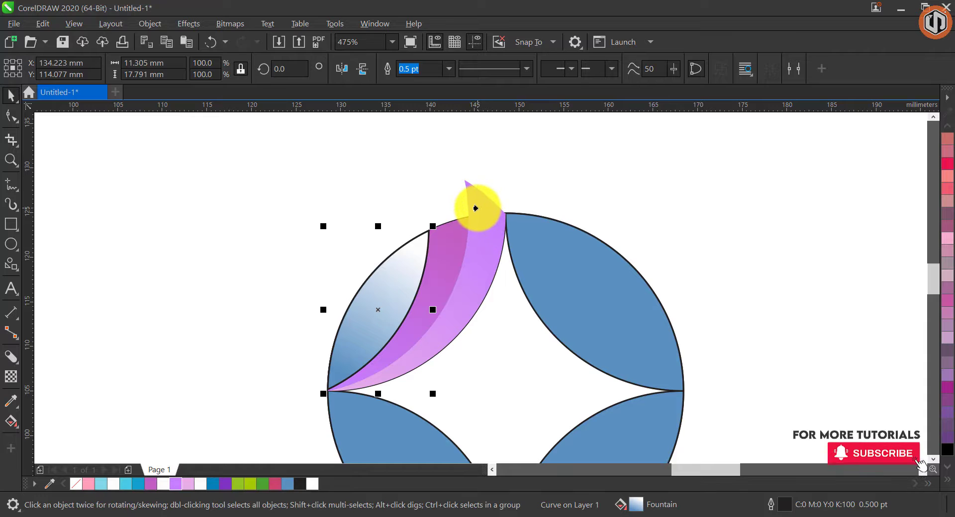
left_click(476, 208)
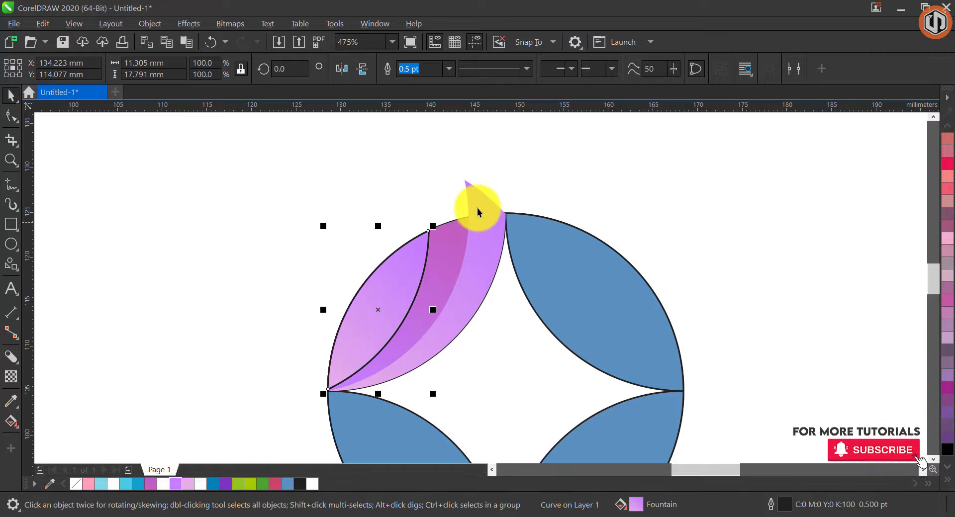
left_click(946, 479)
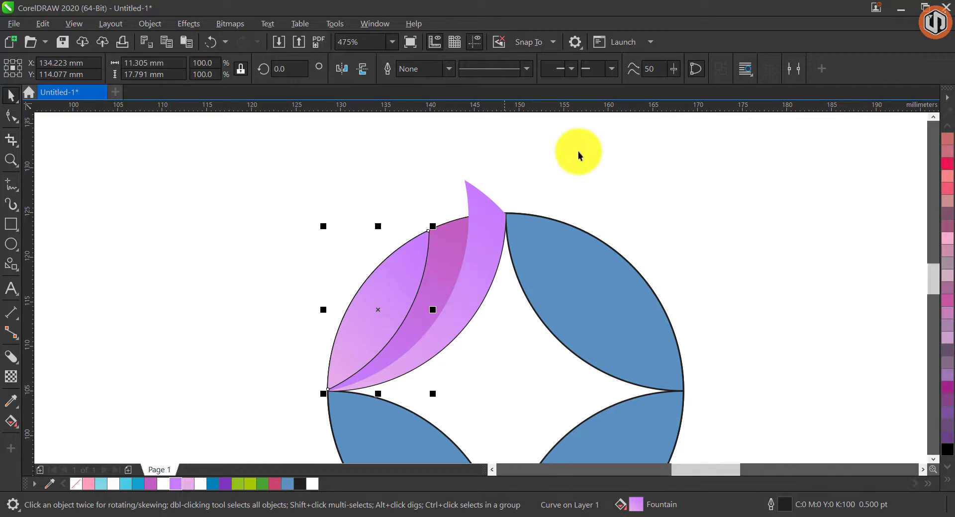
Select the outer section, middle band and welded crescent of the upper-left petal and group them.
left_click(496, 188)
left_click(396, 279)
left_click(451, 260, "shift")
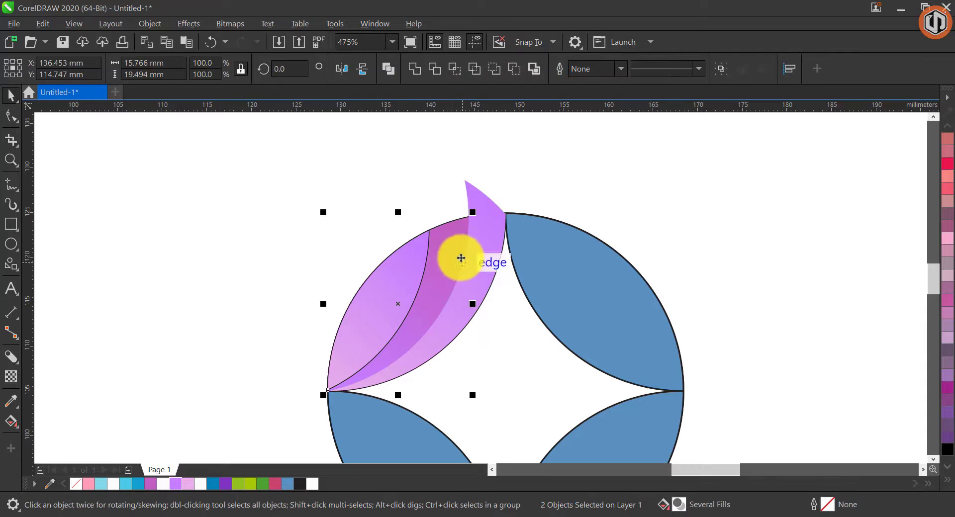
right_click(479, 252)
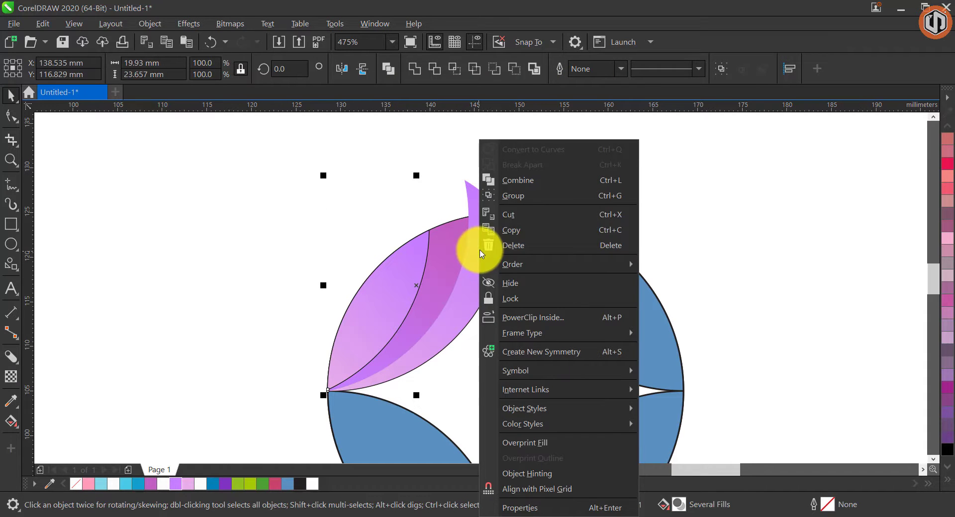
left_click(517, 199)
Delete the leftover blue petal behind the grouped purple petal, leaving the group in place.
left_click_drag(525, 202, 339, 374)
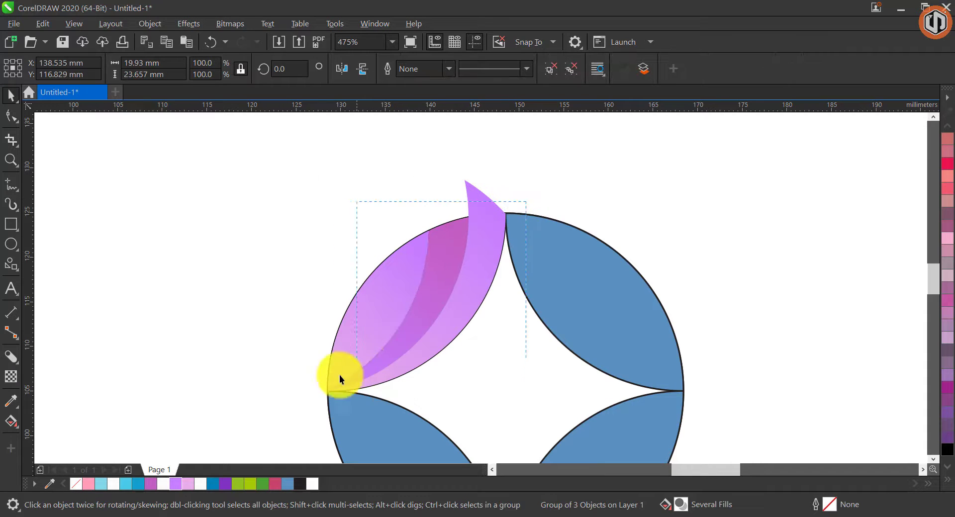
left_click_drag(279, 436, 278, 436)
key("Delete")
Delete the three remaining blue petals at the lower left, lower right and upper right of the circle.
scroll(415, 169, "down", 1)
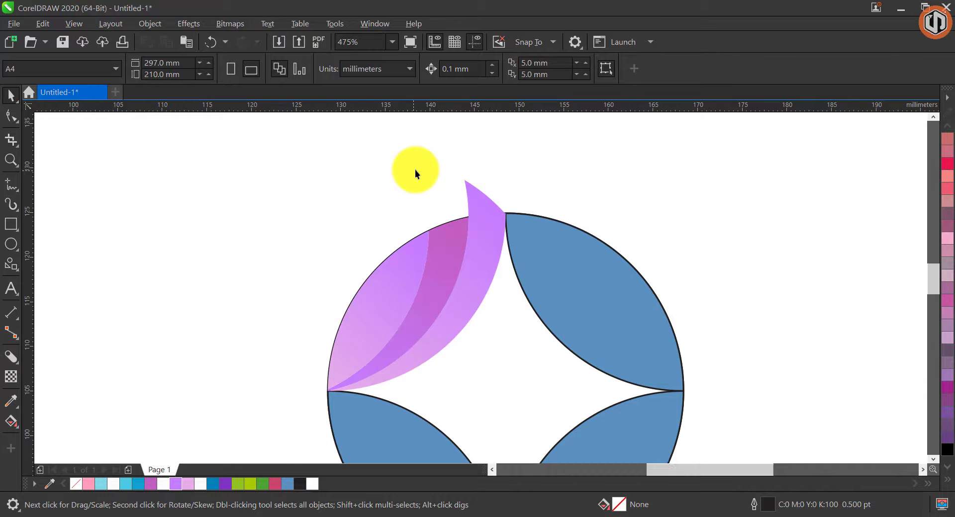
key("F2")
left_click_drag(295, 144, 607, 401)
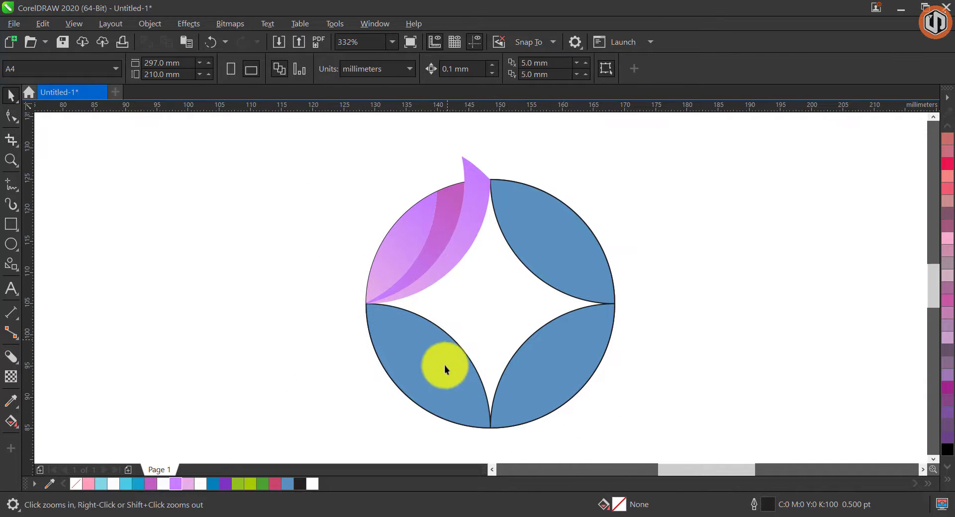
left_click(436, 366)
key("Delete")
left_click(566, 336)
key("Delete")
left_click(554, 273)
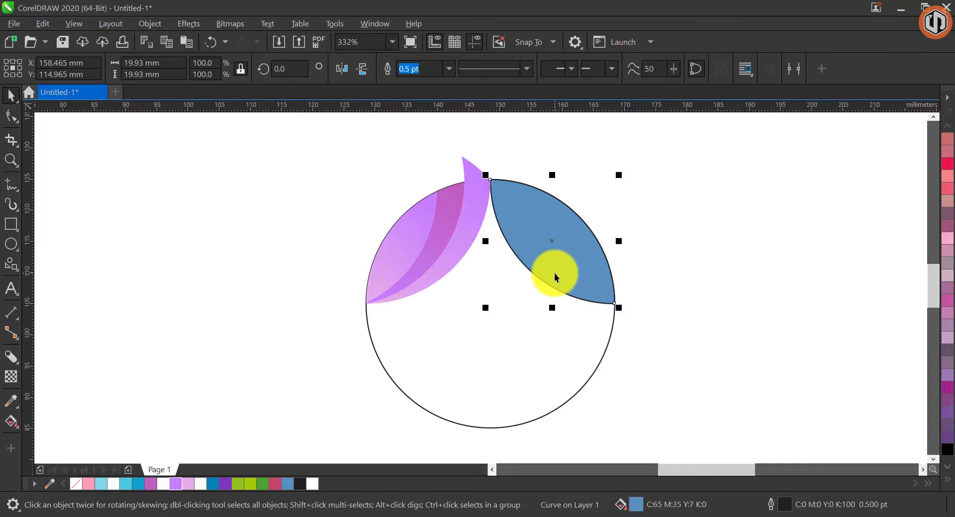
key("Delete")
Rotate a copy of the purple petal group 90° clockwise about the circle's centre, and repeat it twice to complete four petals.
left_click(448, 237)
left_click(429, 227)
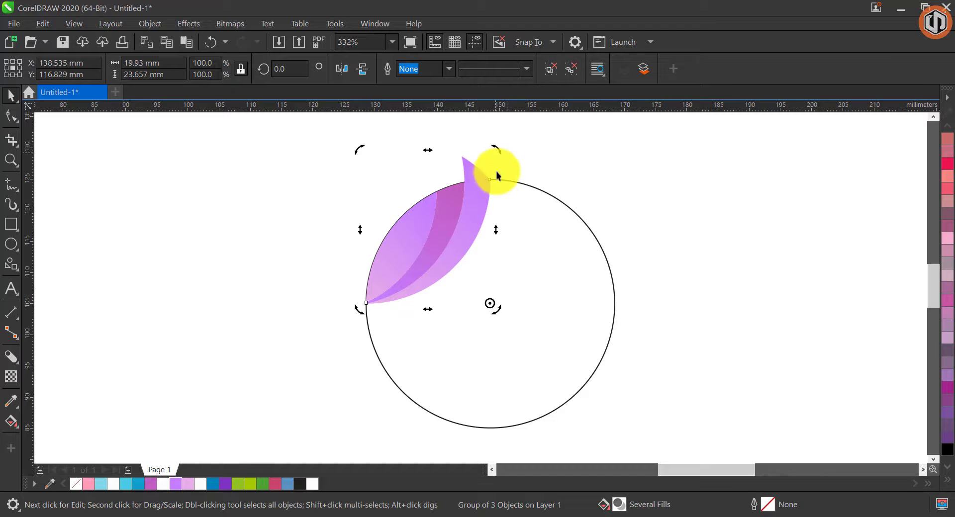
left_click_drag(499, 151, 695, 214)
right_click(696, 214)
key("ctrl+r")
key("ctrl+r")
left_click(695, 213)
Delete the black circle outline behind the four purple petals.
key("F2")
left_click_drag(313, 147, 732, 444)
left_click(426, 263)
key("Delete")
Ungroup the upper-right petal and recolour its inner crescent's gradient from blue at the pointed outer end to light cyan.
left_click(520, 219)
left_click(624, 68)
left_click(572, 133)
left_click(552, 281)
key("g")
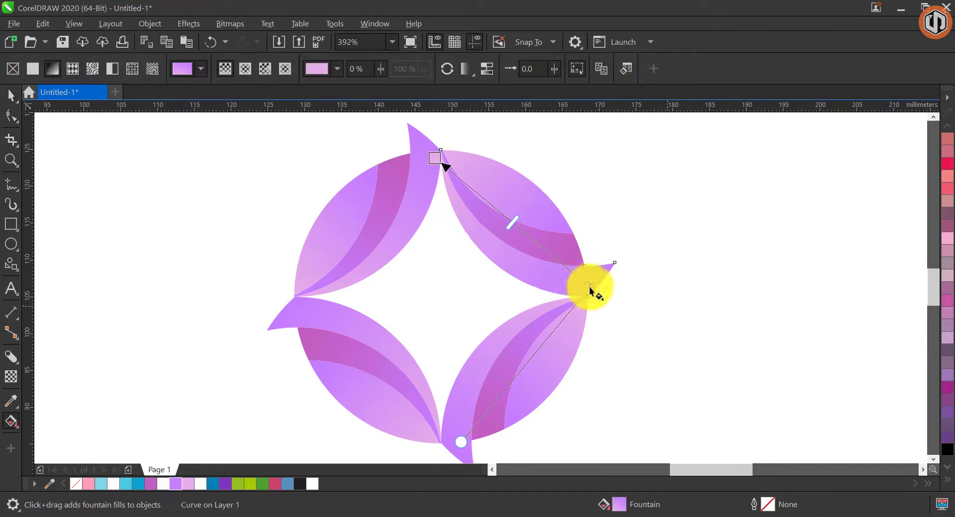
left_click(139, 483)
left_click(435, 159)
left_click(125, 484)
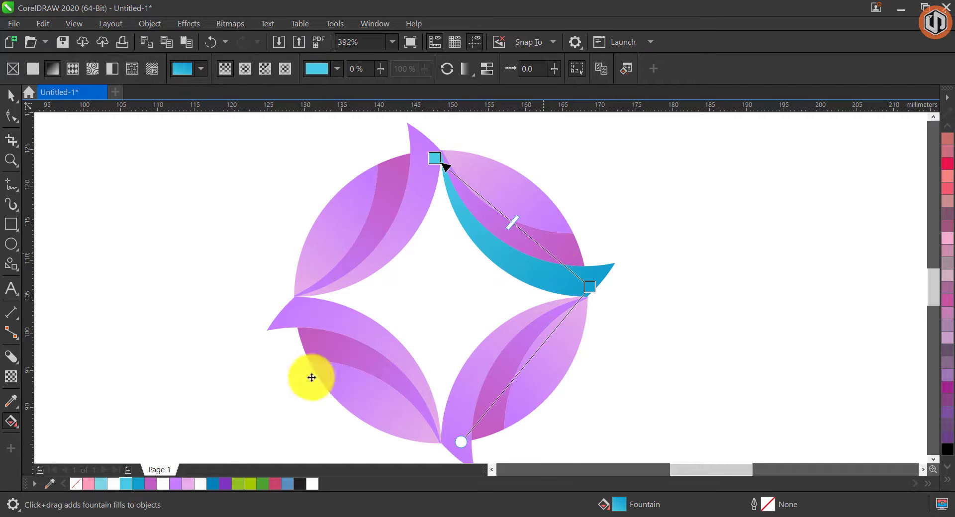
Recolour the gradient of the upper-right petal's middle band from dark blue to light cyan.
key("space")
left_click(554, 243)
key("g")
left_click(572, 257)
left_click(212, 483)
left_click(442, 176)
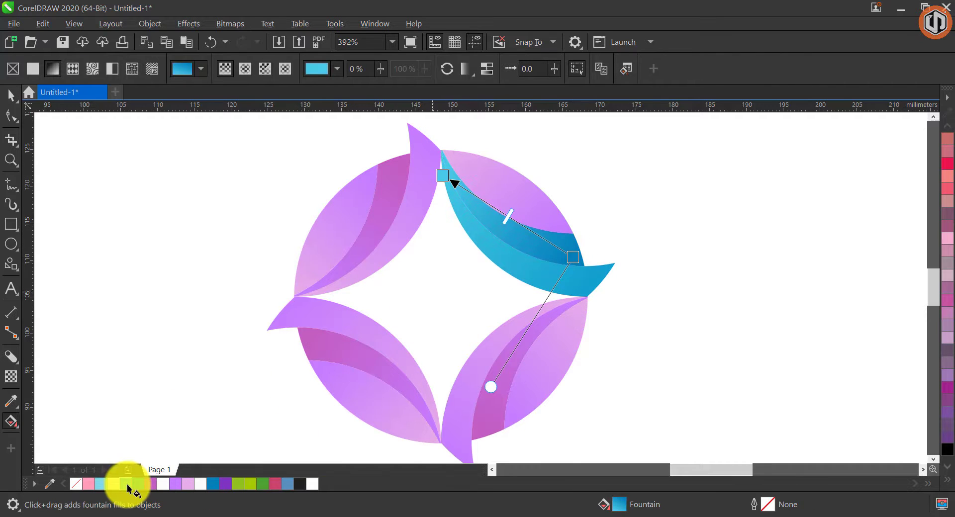
Copy the blue inner crescent's fill onto the outer section of the upper-right petal.
left_click(504, 190)
key("space")
left_click(43, 24)
left_click(100, 121)
key("Return")
left_click(535, 272)
left_click(668, 278)
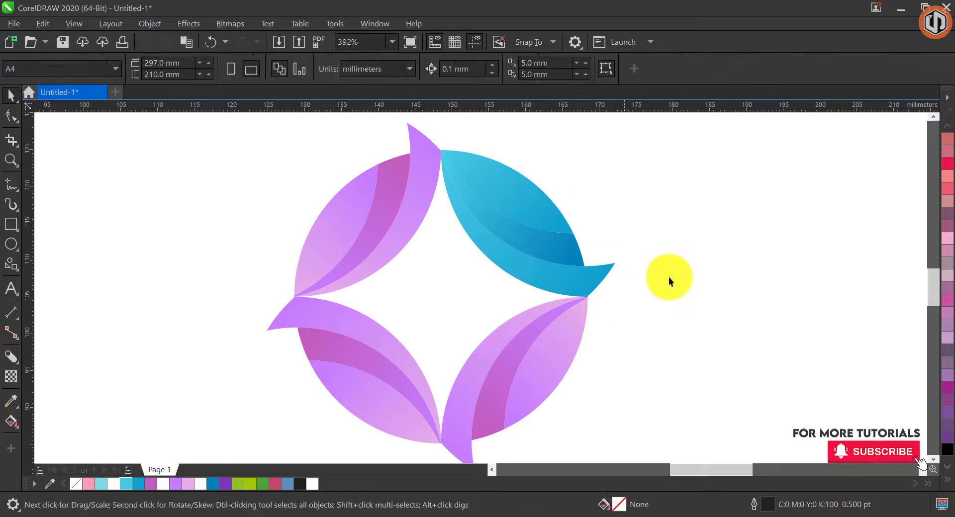
Recolour the gradient of the lower-right petal's inner crescent from light green at its lower end to lime at its upper tip.
left_click(560, 343)
left_click(10, 422)
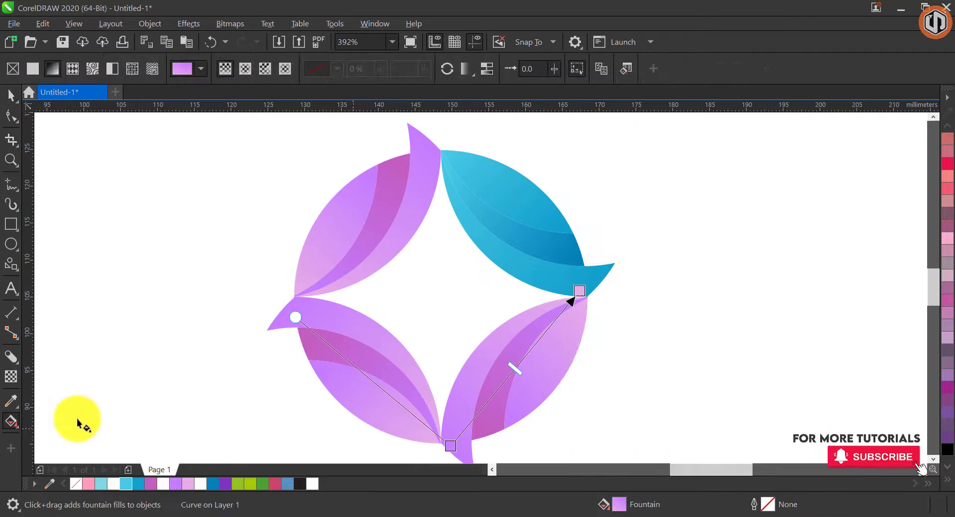
left_click(450, 446)
left_click(237, 484)
left_click(579, 291)
left_click(250, 484)
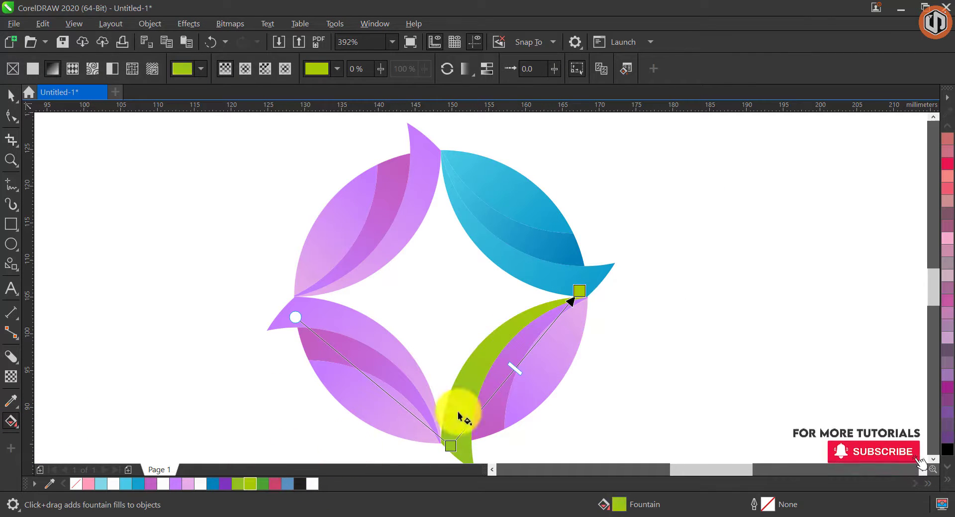
Recolour the gradient of the lower-right petal's middle band from dark green at its lower end to light green.
left_click_drag(450, 446, 480, 428)
left_click(262, 484)
left_click_drag(578, 291, 562, 299)
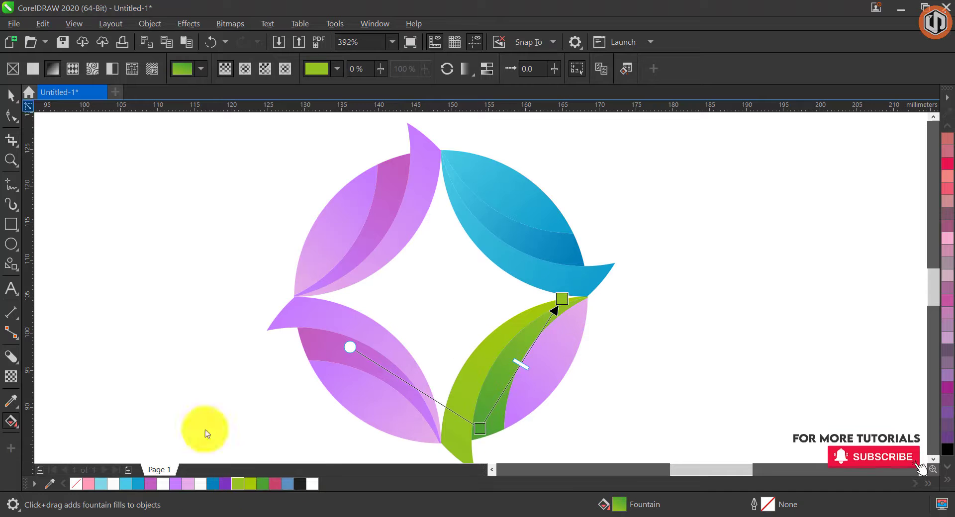
Copy the green inner crescent's fill onto the outer section of the lower-right petal.
left_click(11, 95)
left_click(566, 354)
left_click(44, 24)
left_click(97, 122)
left_click(531, 316)
left_click(461, 383)
Ungroup the lower-left petal and recolour its inner crescent's gradient from pink at the pointed outer end to lilac #E7AEE8.
left_click(341, 323)
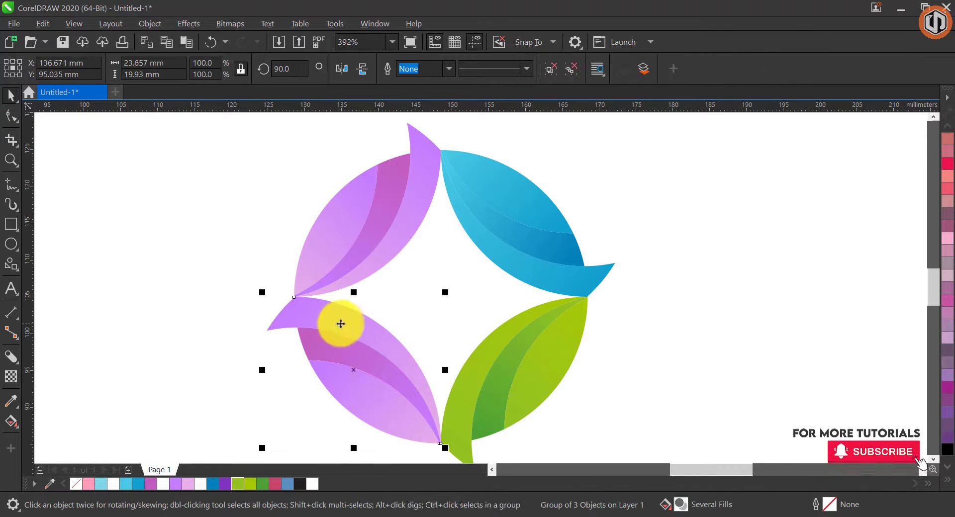
right_click(341, 324)
left_click(352, 198)
left_click(326, 194)
left_click(293, 316)
key("g")
left_click(291, 306)
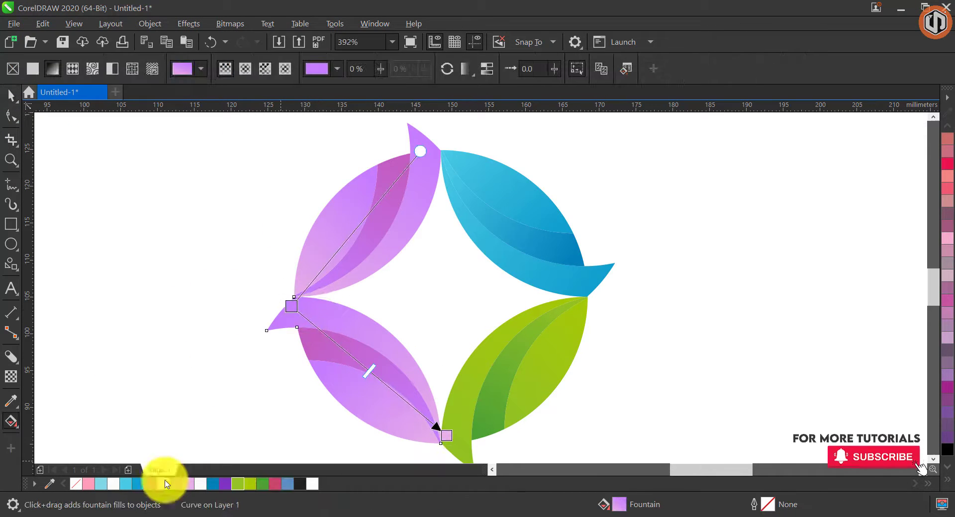
left_click(88, 484)
left_click(446, 435)
left_click(188, 484)
Recolour the gradient of the lower-left petal's middle band from crimson at its outer end to pink.
left_click(330, 353)
left_click(308, 336)
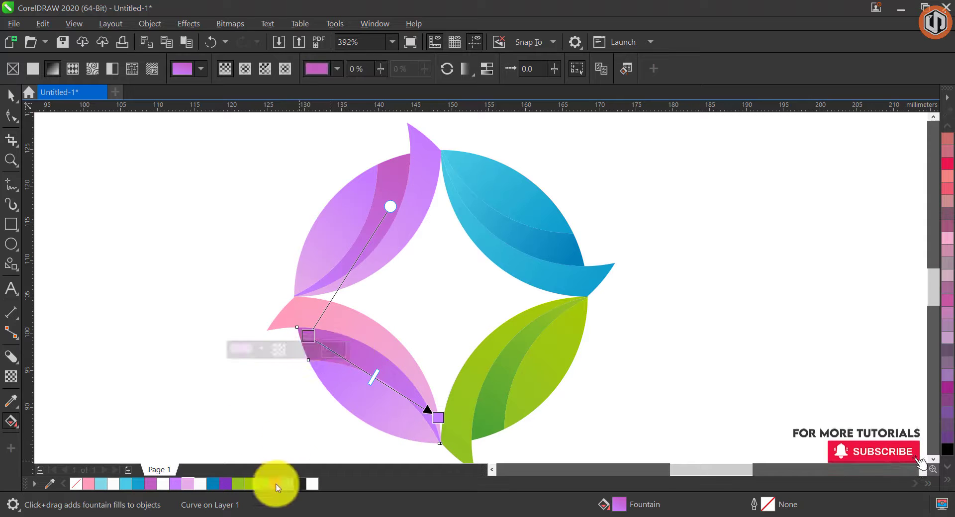
left_click(275, 483)
left_click(437, 417)
left_click(89, 484)
Copy the pink inner crescent's fill onto the outer section of the lower-left petal, and fit the whole logo in view.
key("space")
left_click(379, 406)
left_click(43, 24)
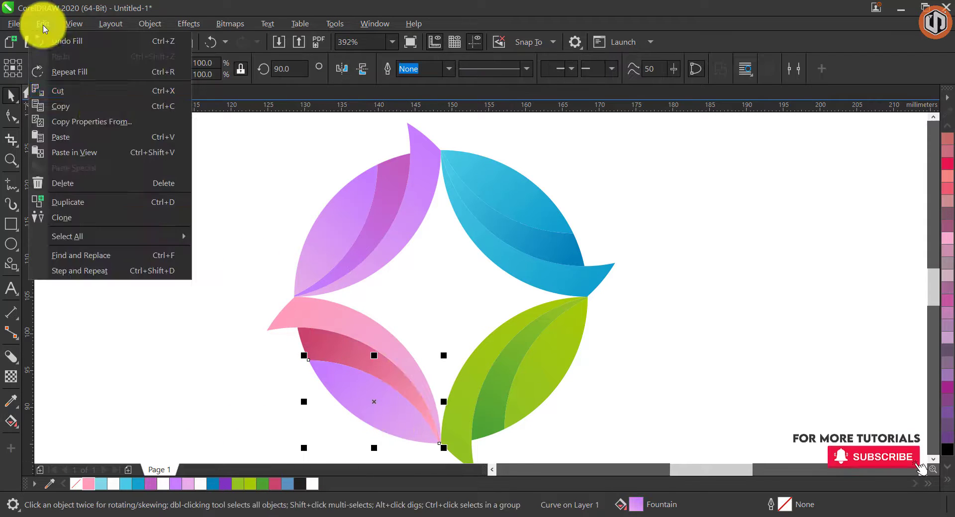
left_click(91, 122)
left_click(474, 291)
left_click(335, 316)
left_click(694, 255)
key("F4")
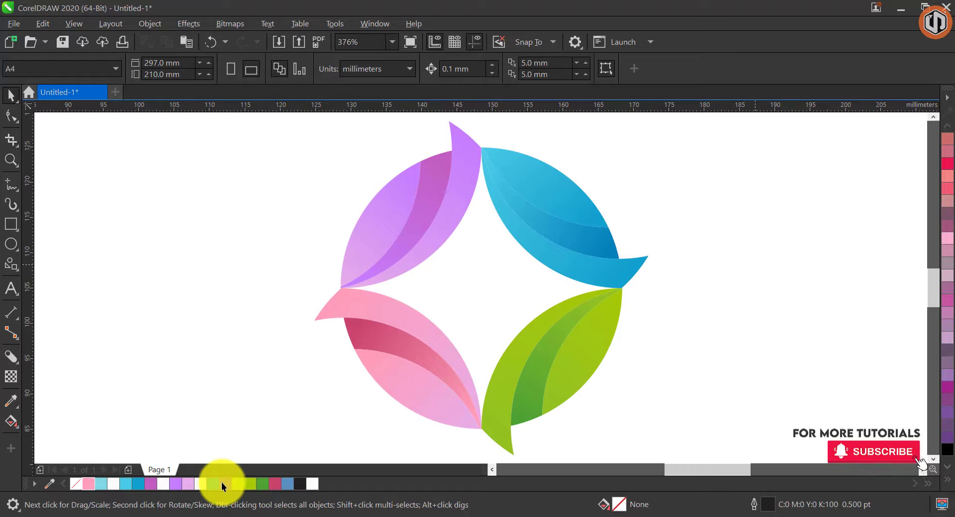